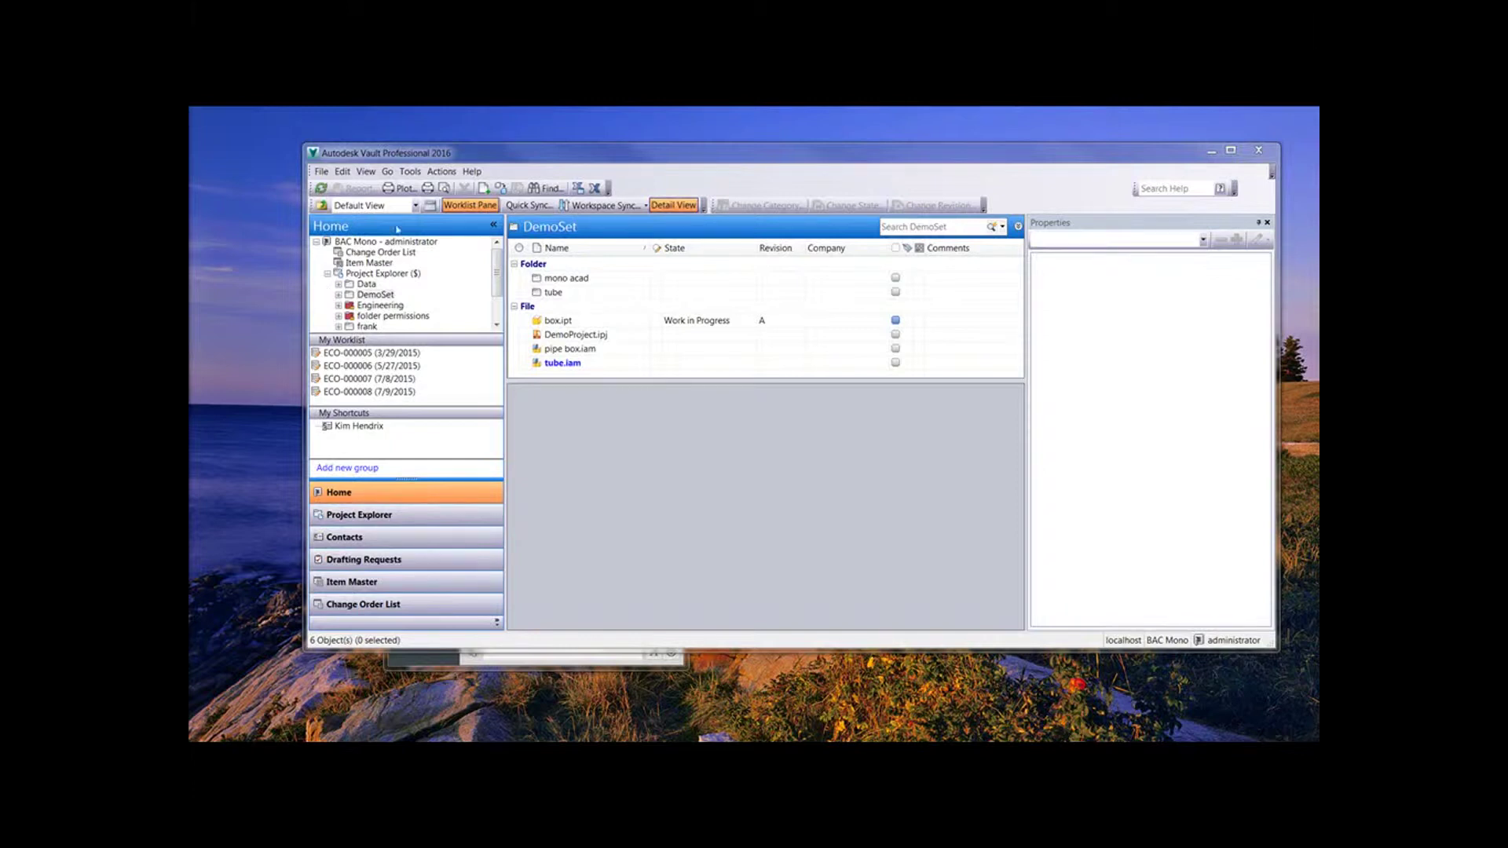
Review the custom object definitions in the vault settings and the existing contacts list.
{"action": "left_click", "coordinate": [410, 172]}
{"action": "mouse_move", "coordinate": [491, 289]}
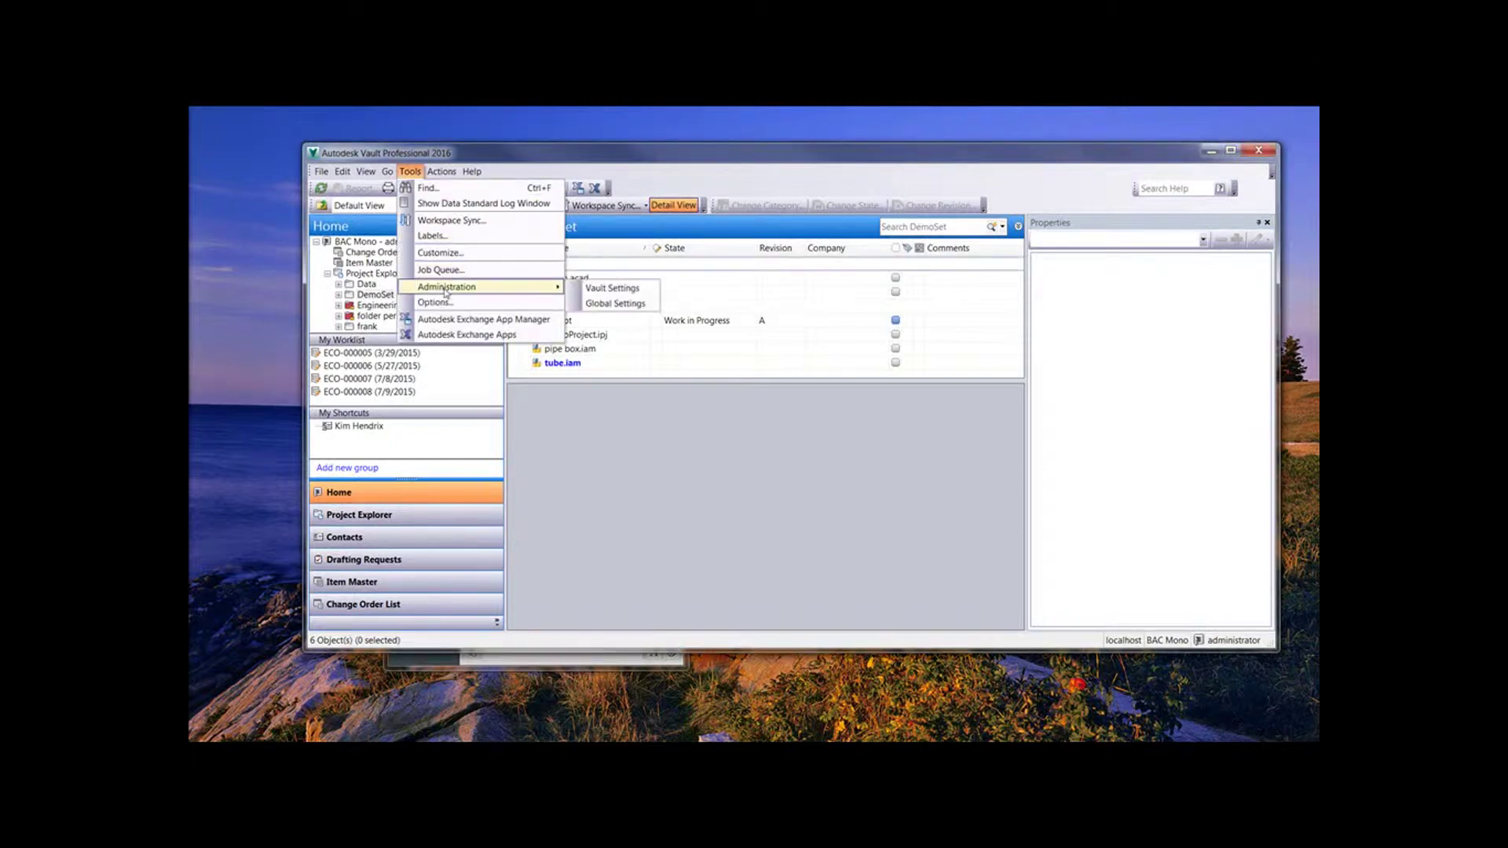
{"action": "left_click", "coordinate": [602, 288]}
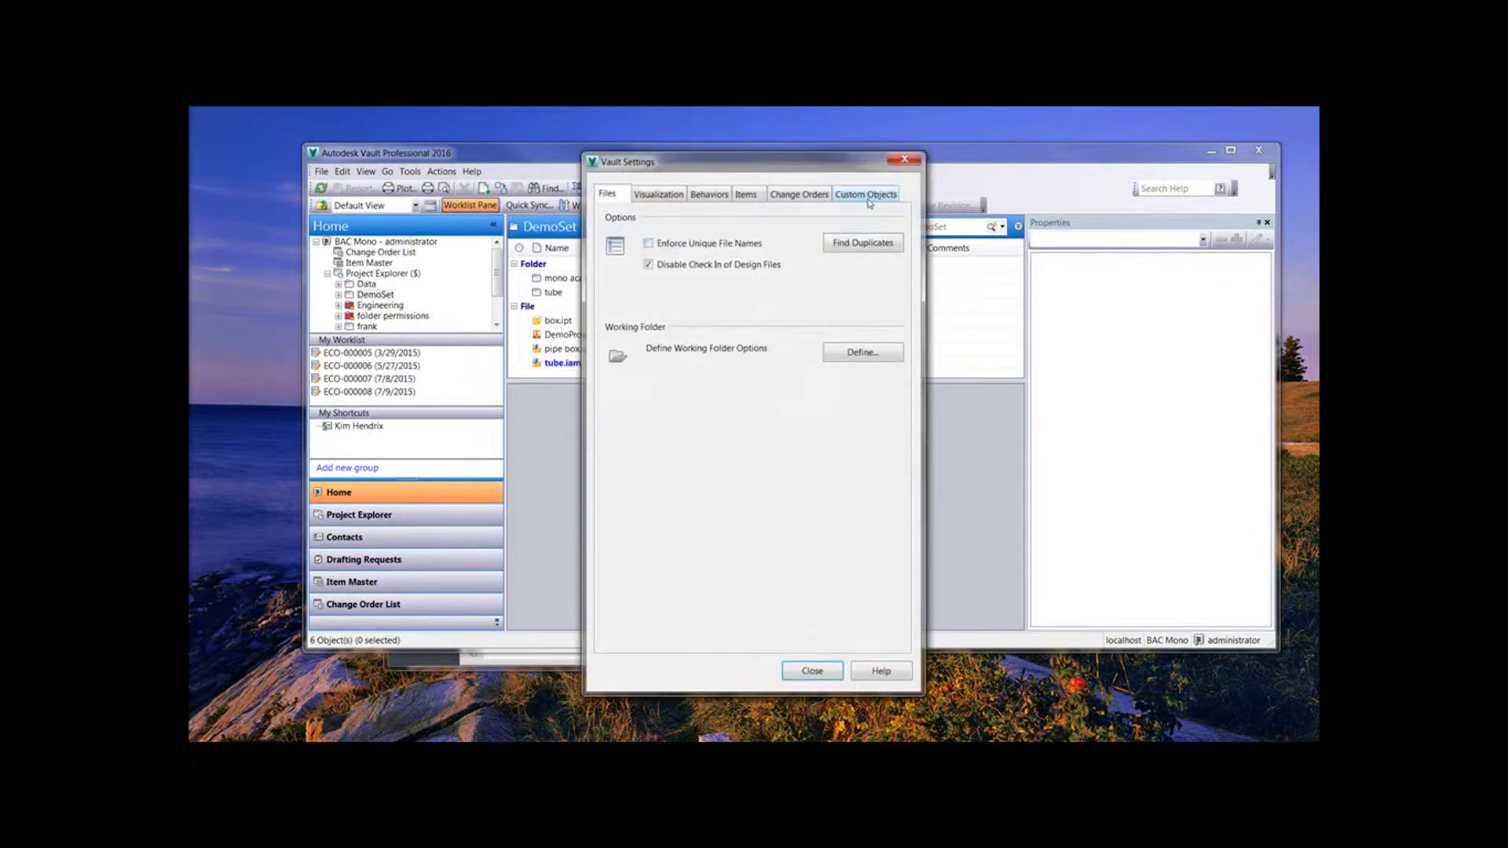
{"action": "left_click", "coordinate": [867, 195]}
{"action": "left_click", "coordinate": [848, 240]}
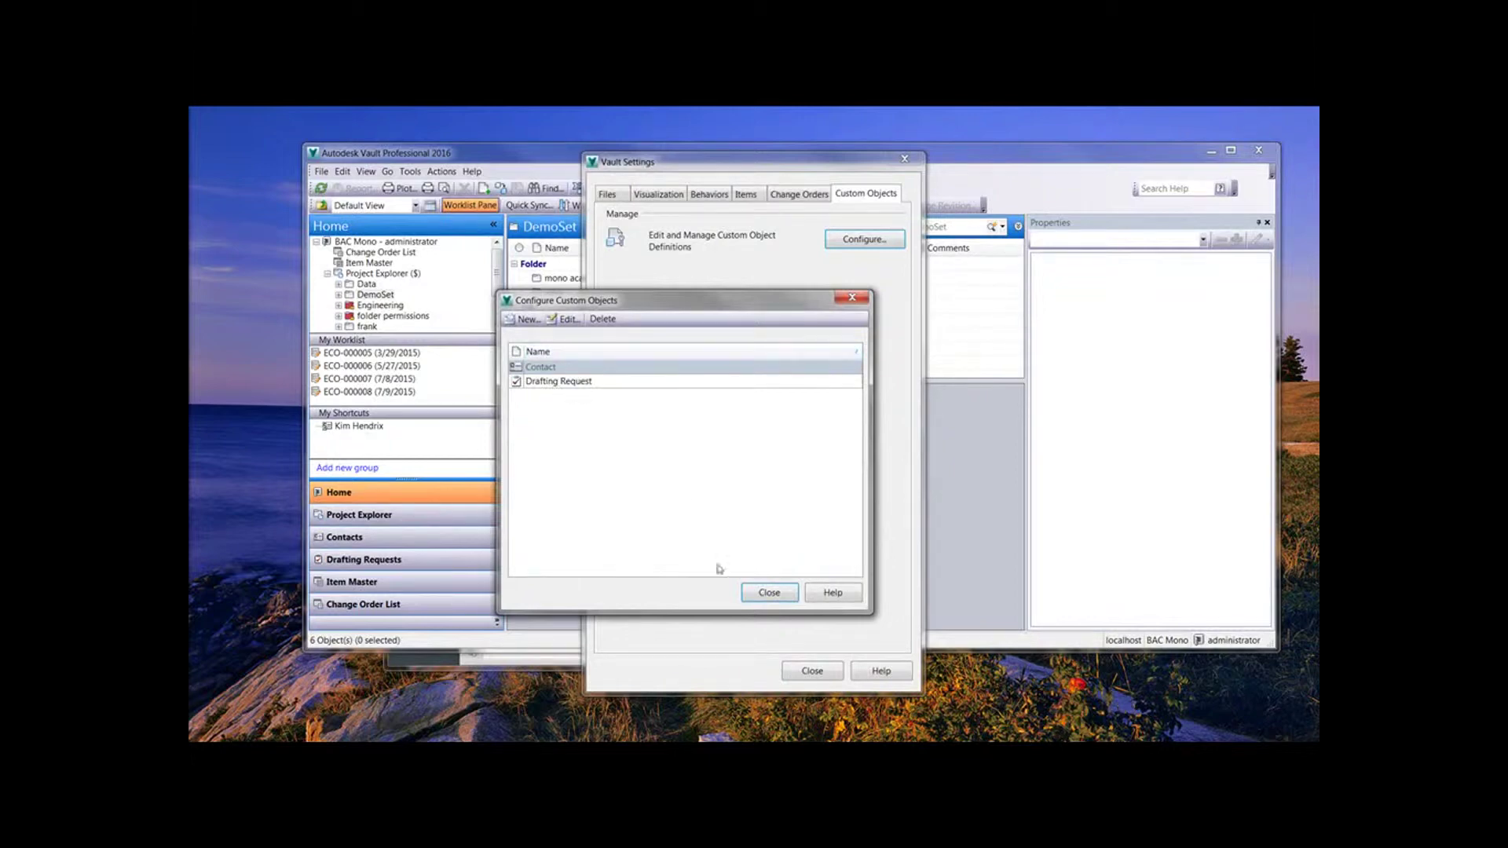
{"action": "left_click", "coordinate": [772, 598]}
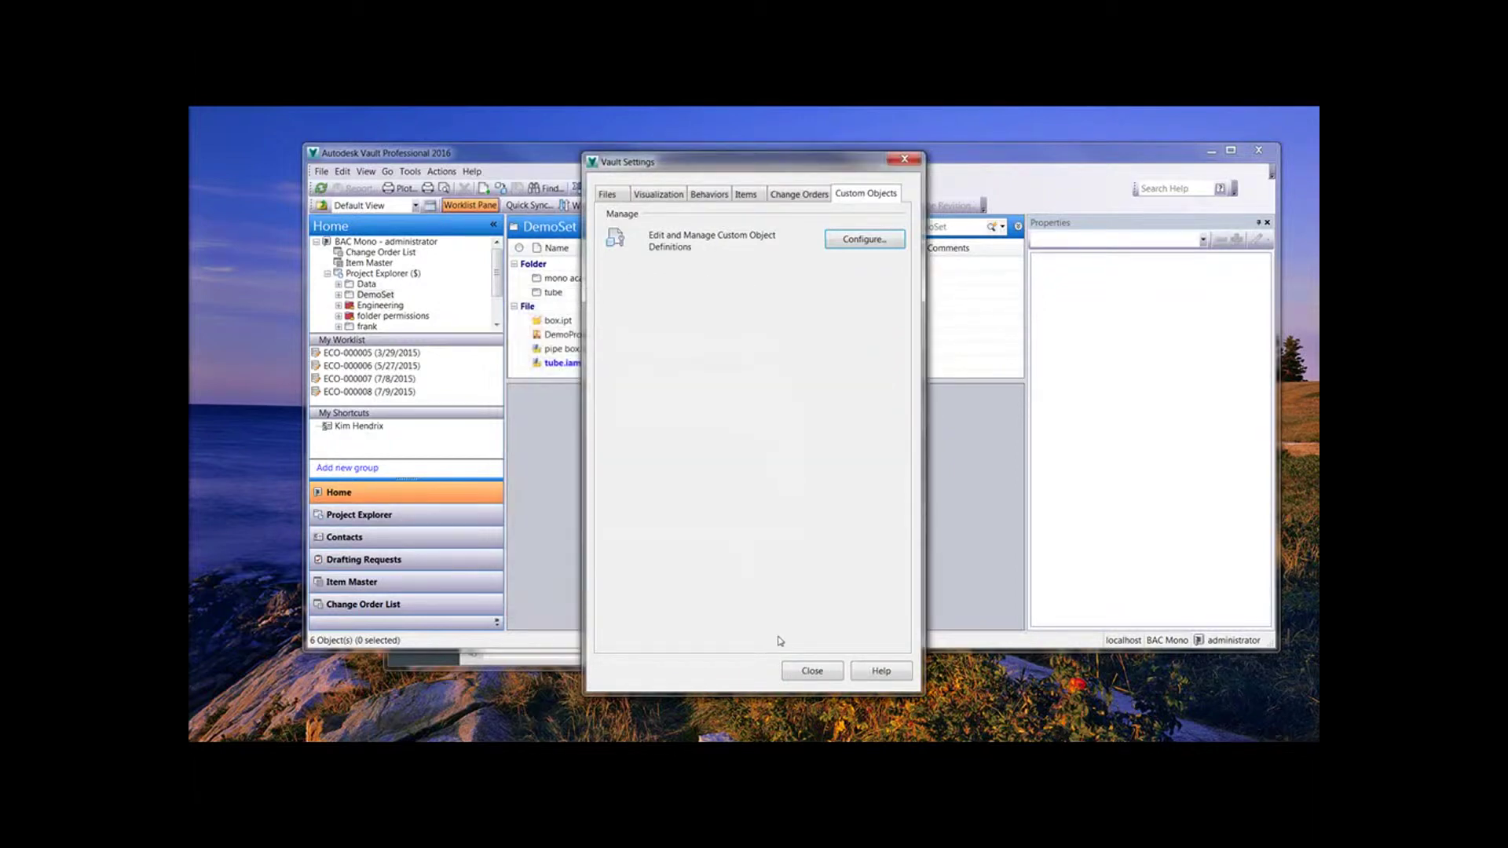
{"action": "left_click", "coordinate": [794, 668]}
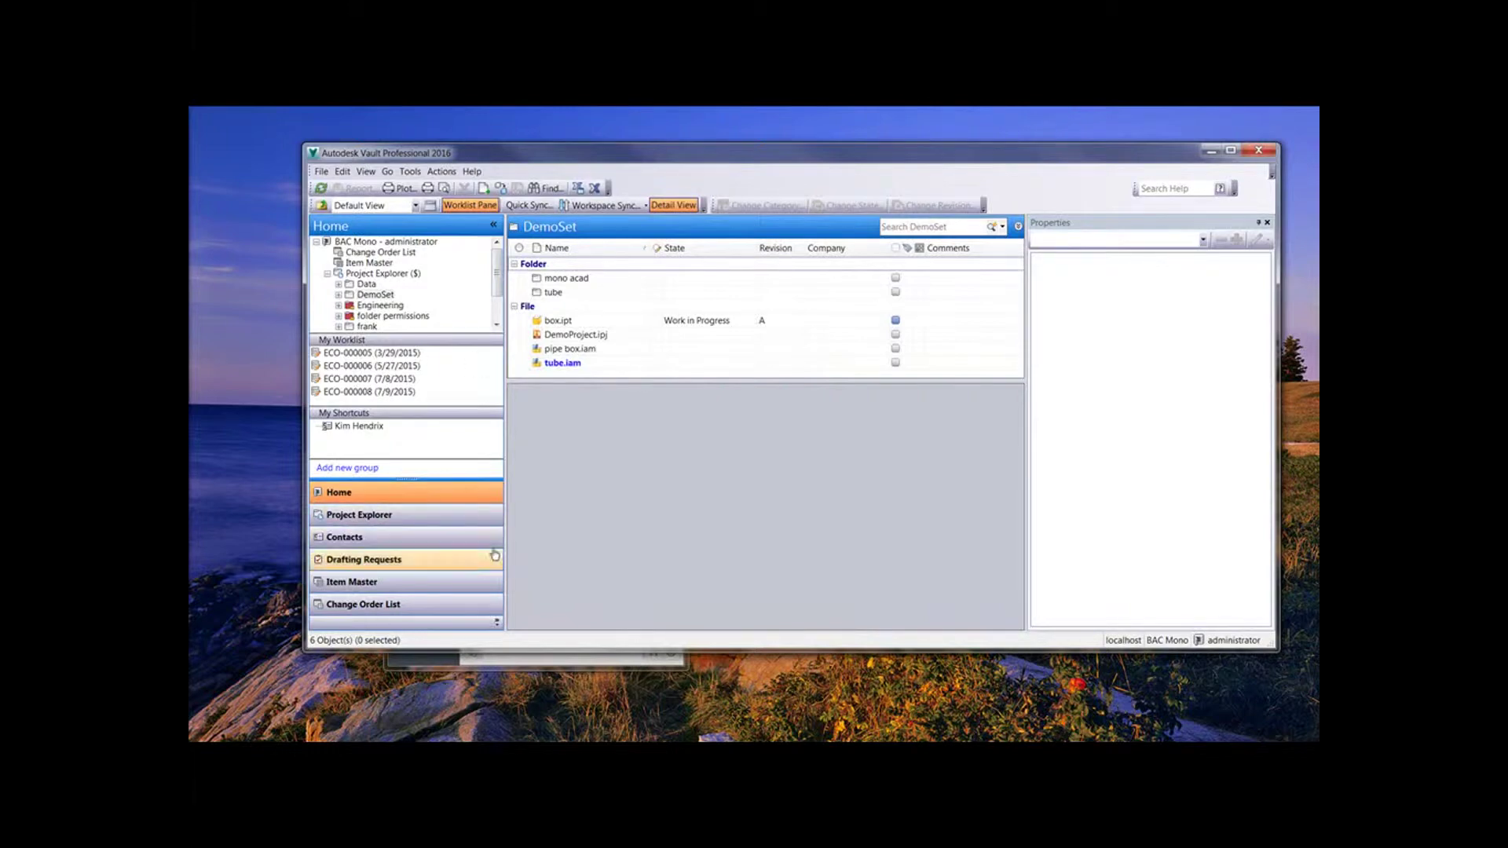
{"action": "left_click", "coordinate": [365, 539]}
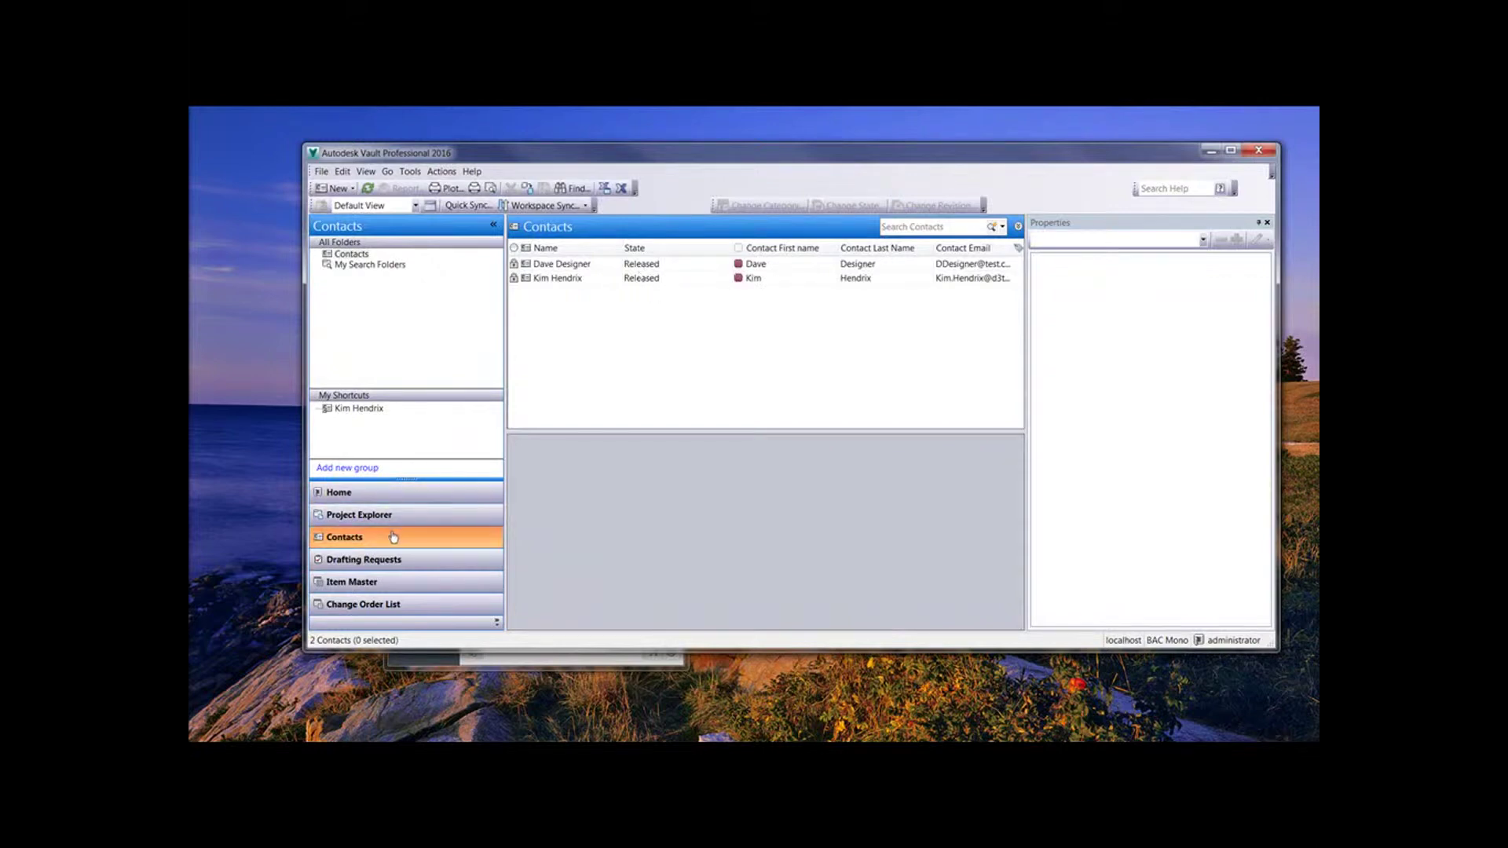
Create a new drafting request named "Tech Tip Request".
{"action": "left_click", "coordinate": [389, 567]}
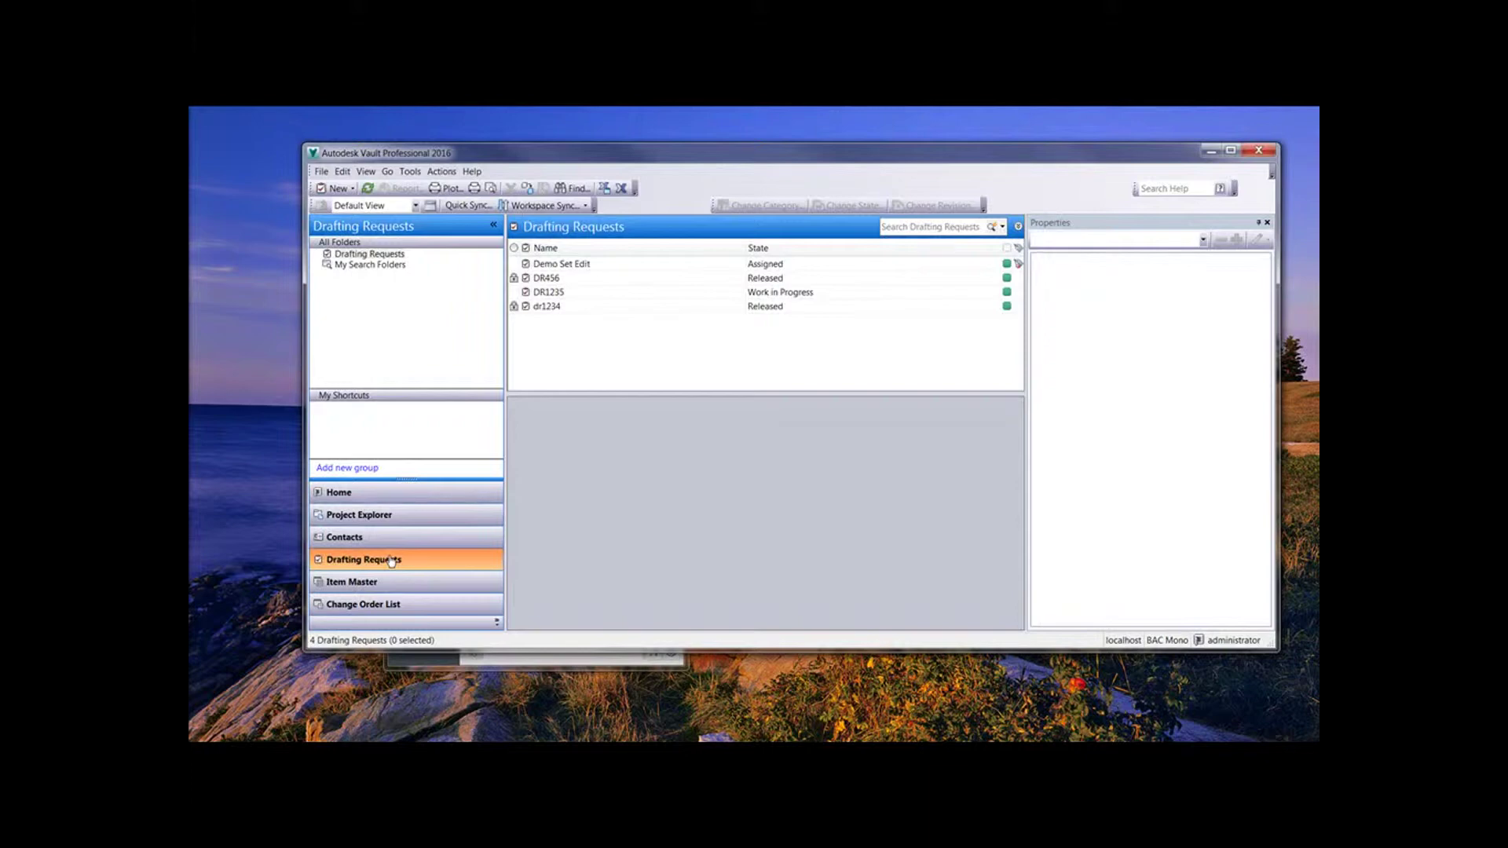
{"action": "left_click", "coordinate": [337, 188]}
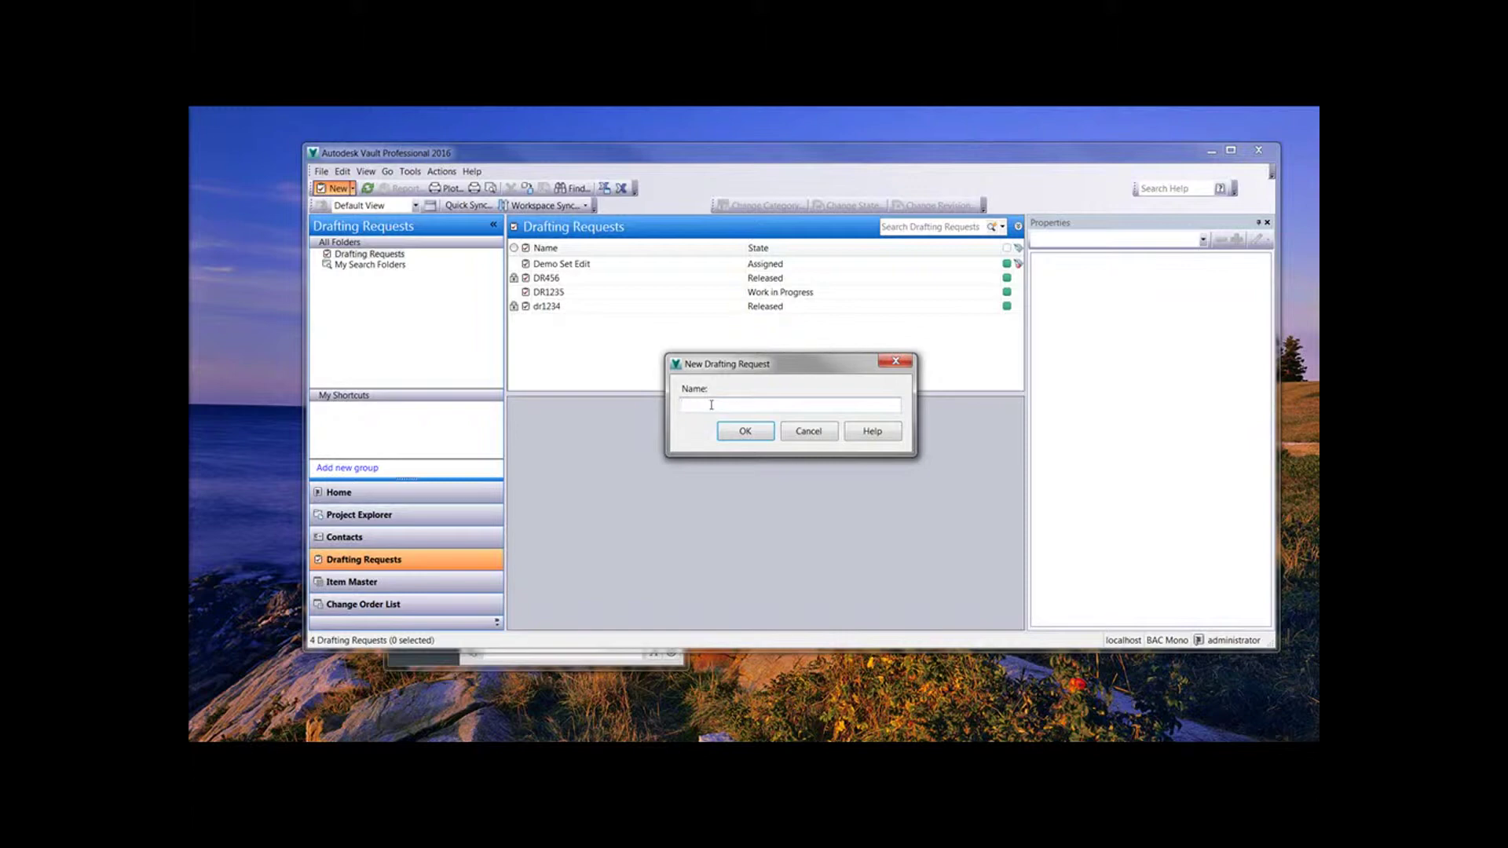
{"action": "type", "text": "Tech Tip Requiest"}
{"action": "left_click", "coordinate": [724, 435]}
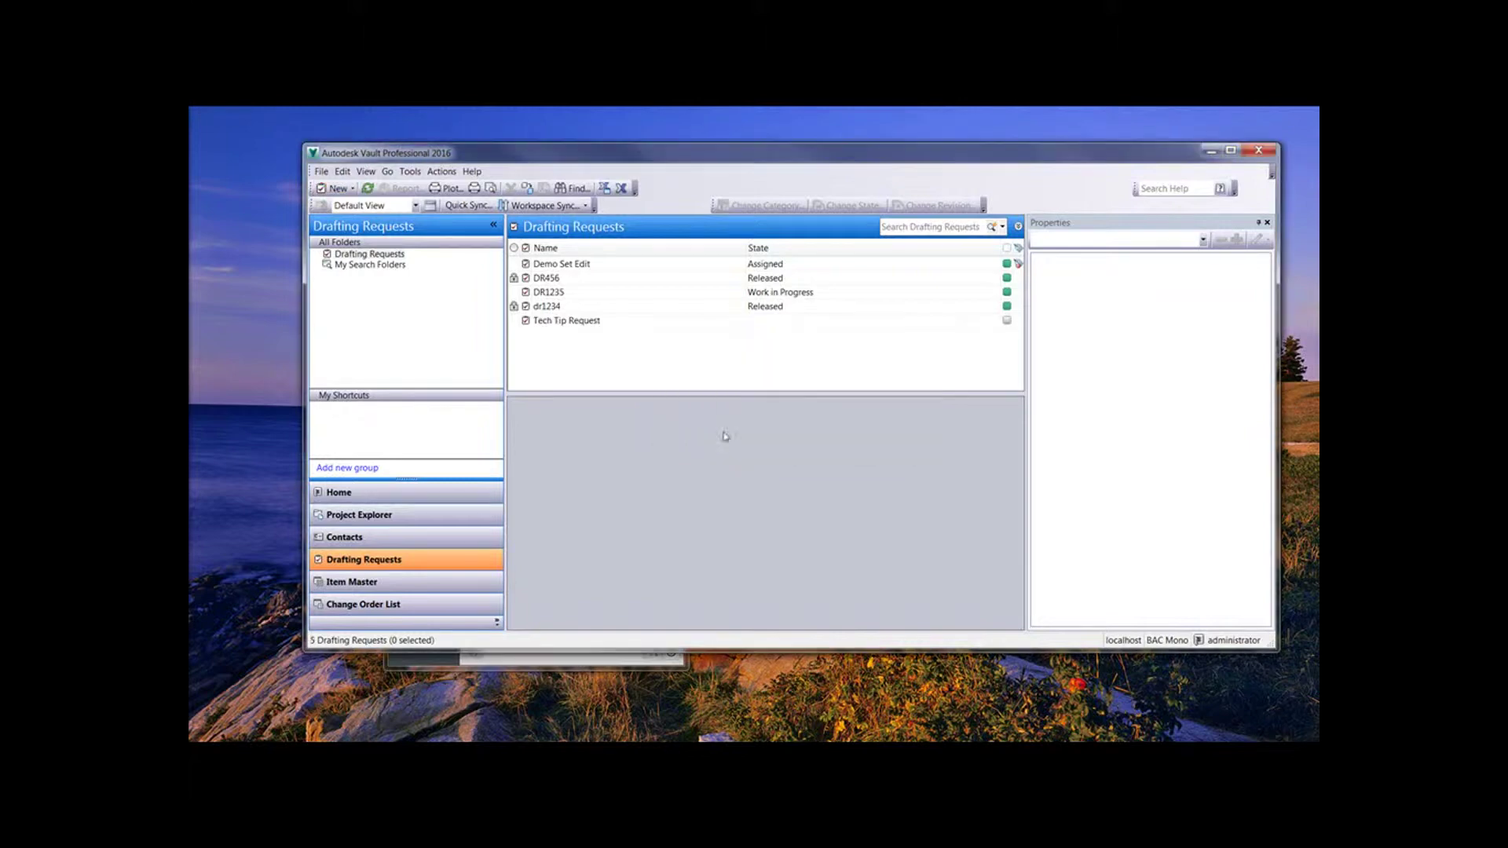
Change the category of the Tech Tip Request to Drafting Request.
{"action": "left_click", "coordinate": [545, 321]}
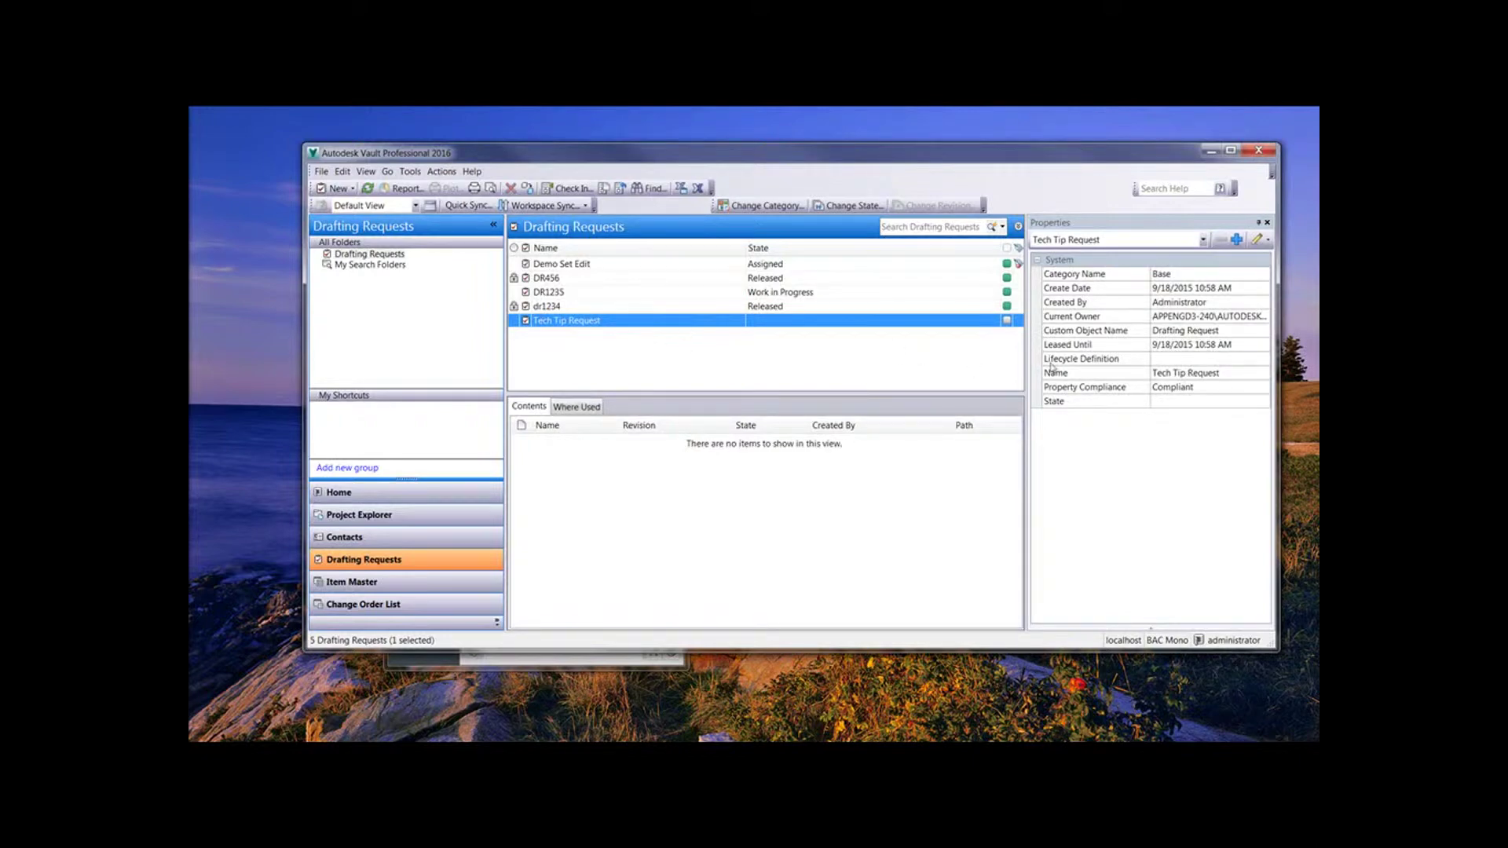
{"action": "left_click", "coordinate": [848, 205]}
{"action": "key", "text": "Escape"}
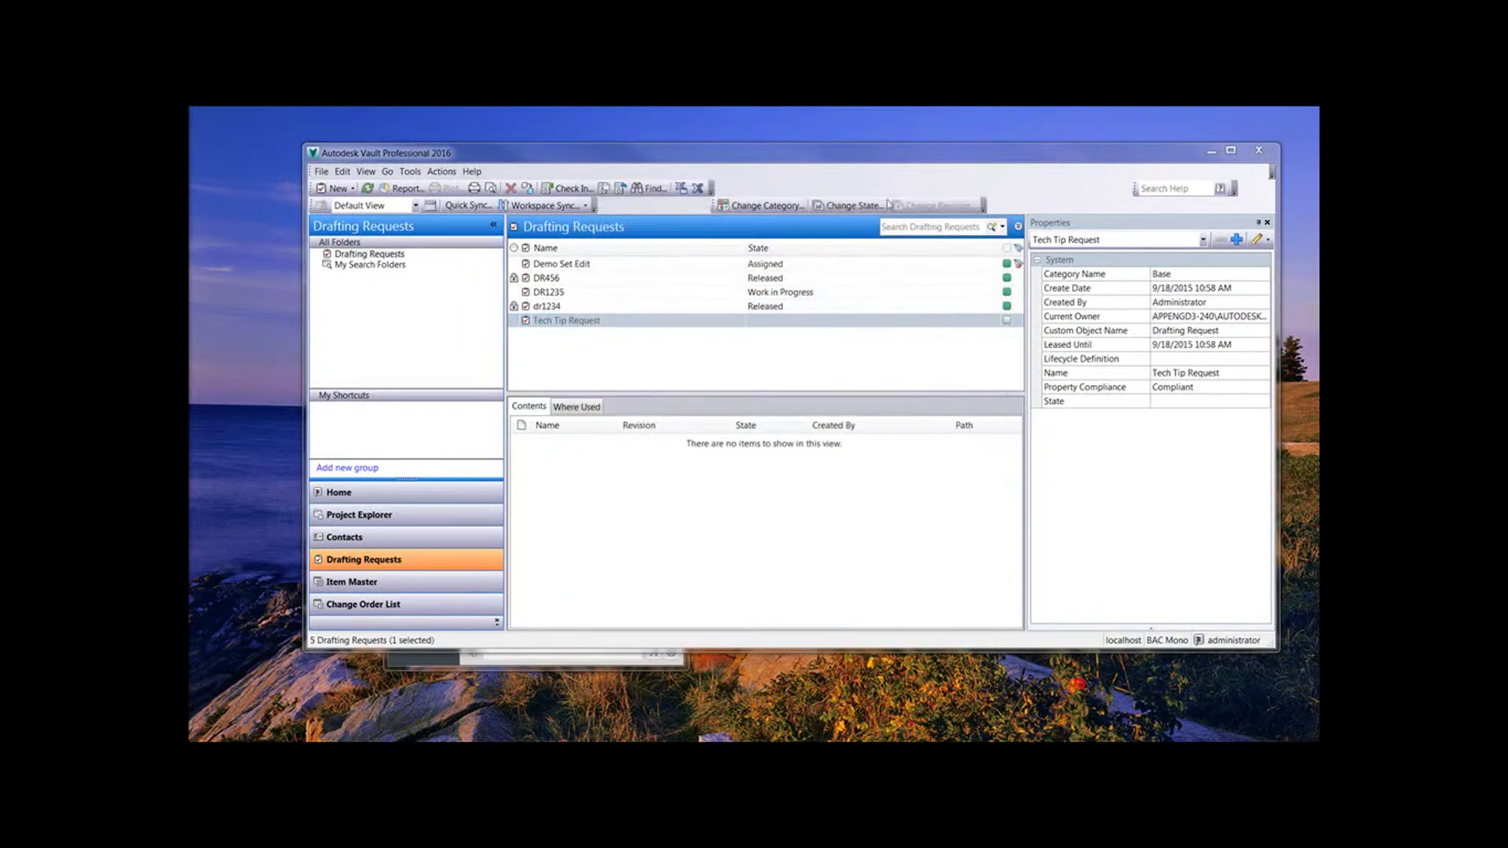
{"action": "left_click", "coordinate": [766, 206]}
{"action": "left_click", "coordinate": [628, 322]}
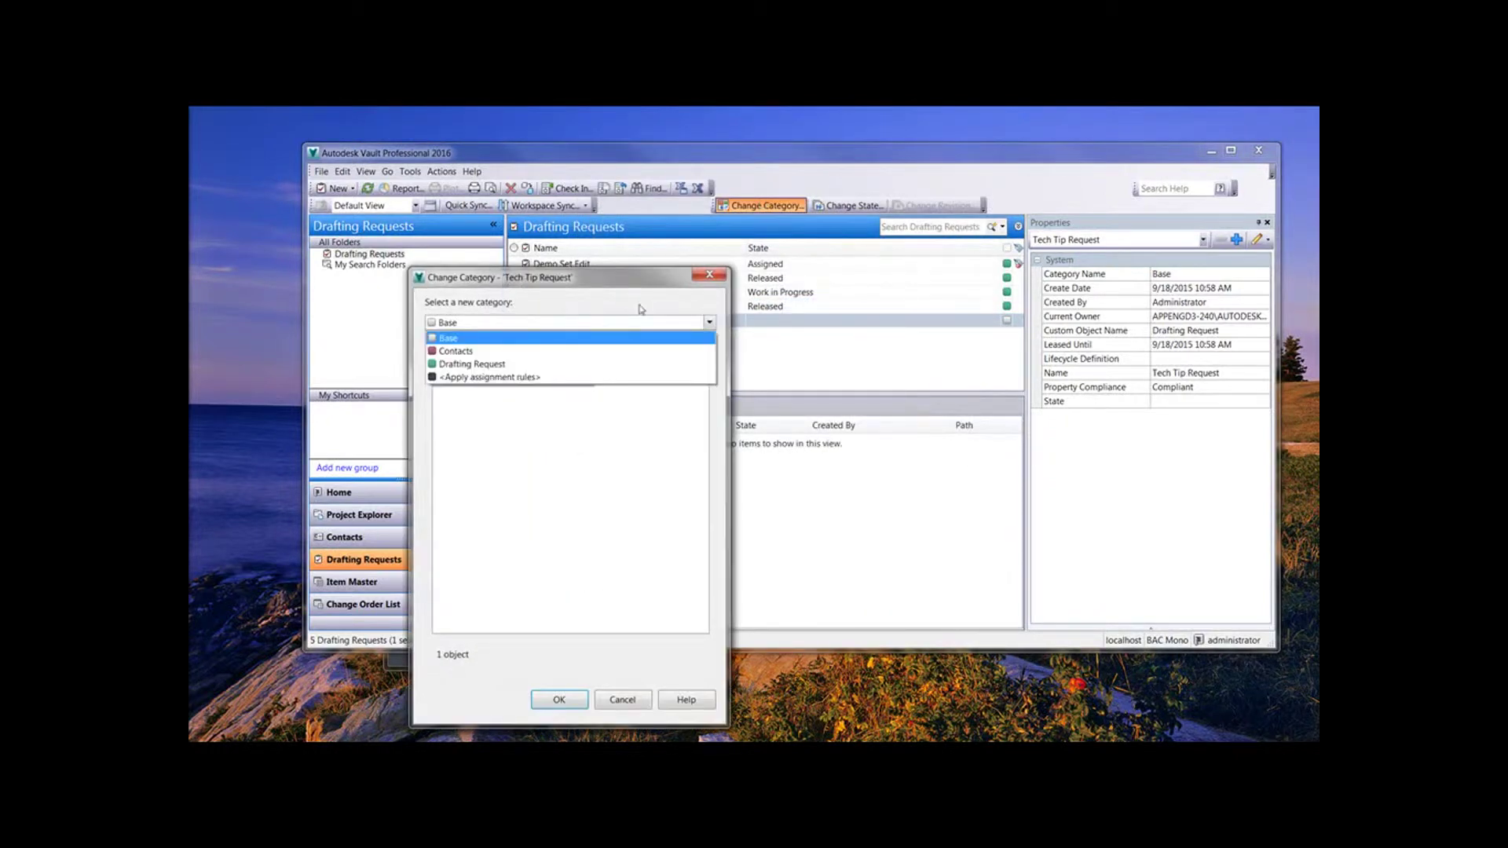
{"action": "left_click", "coordinate": [582, 365]}
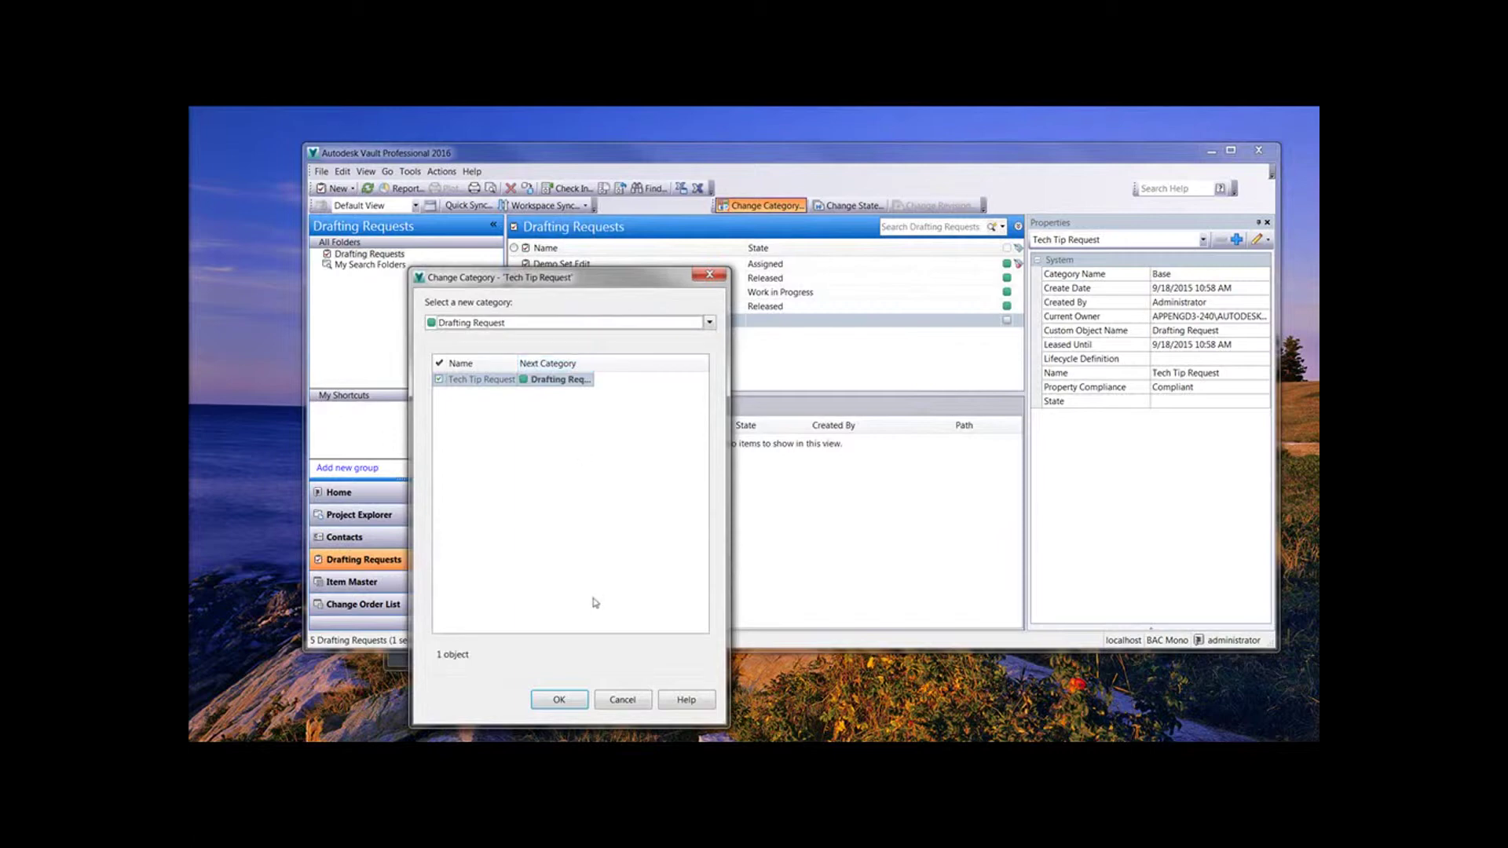
{"action": "left_click", "coordinate": [559, 700]}
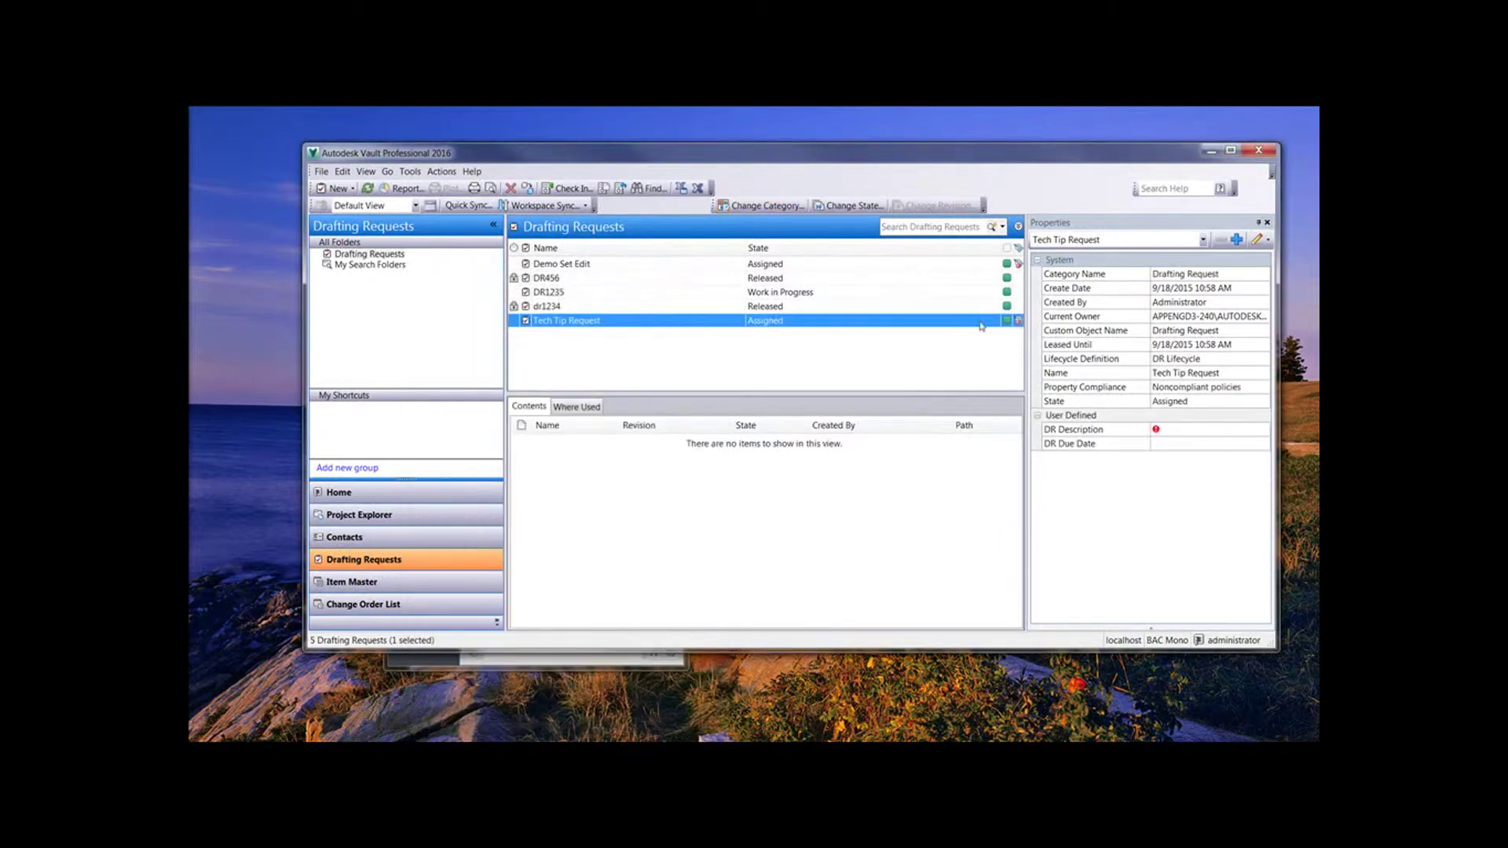
Set the Tech Tip Request's DR Description to "For Demo of Tech tip" and its DR Due Date to 9/18/2015.
{"action": "mouse_move", "coordinate": [1021, 324]}
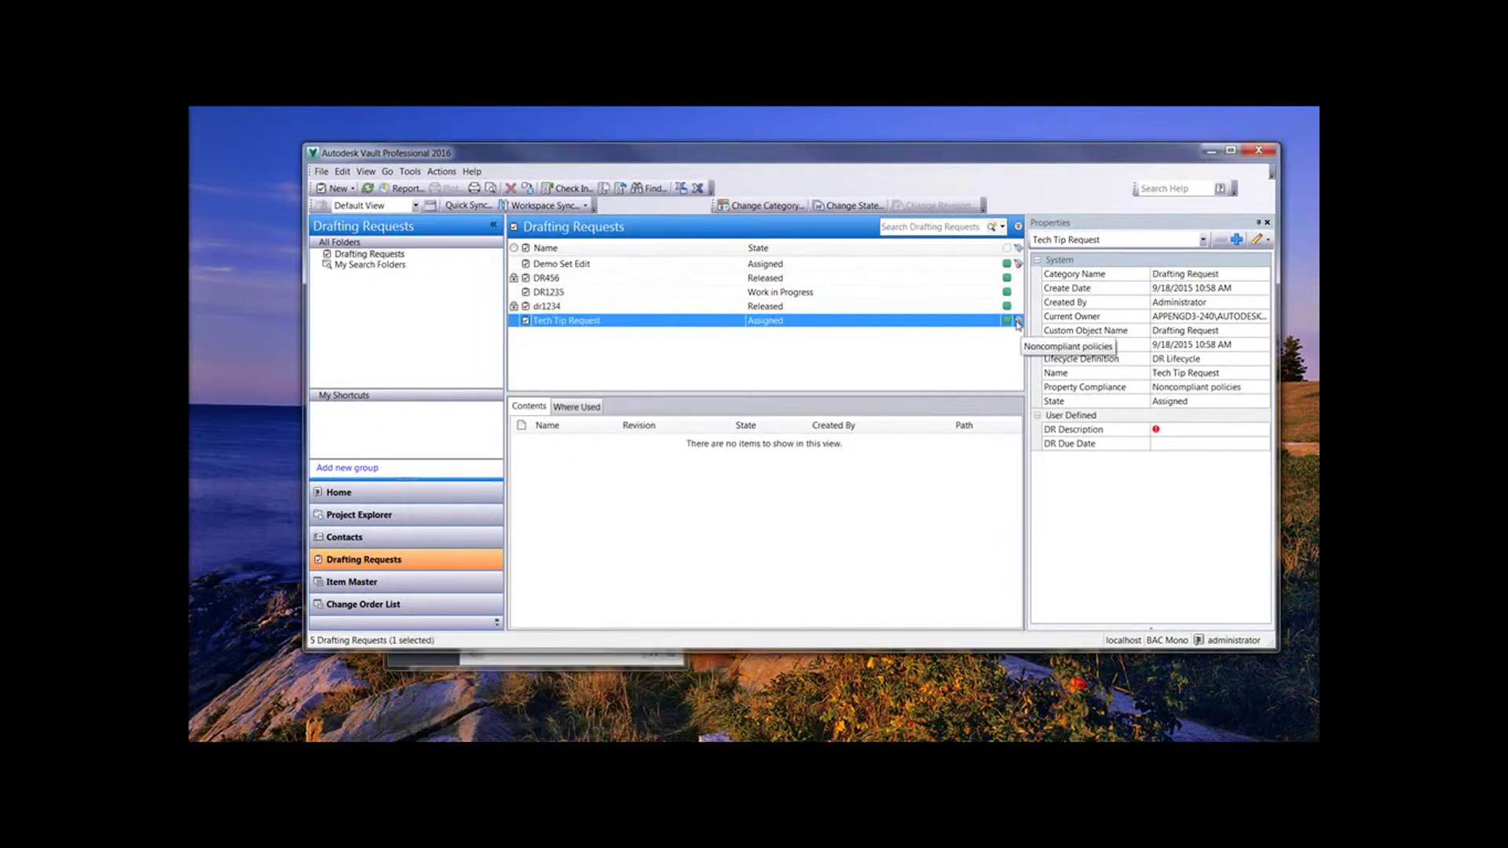
{"action": "left_click", "coordinate": [1183, 437]}
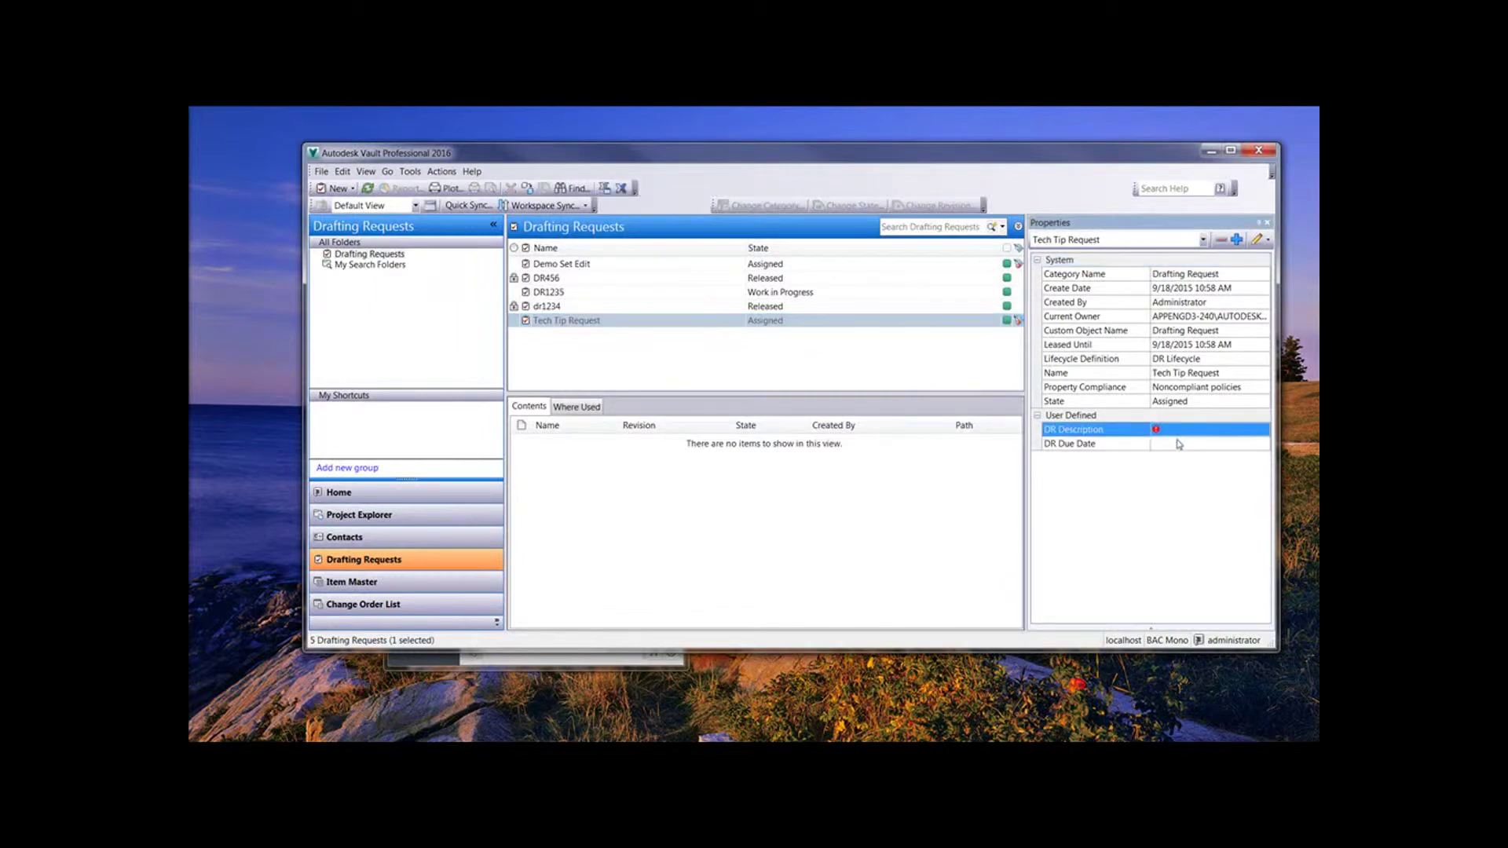
{"action": "left_click", "coordinate": [1179, 443], "text": "shift"}
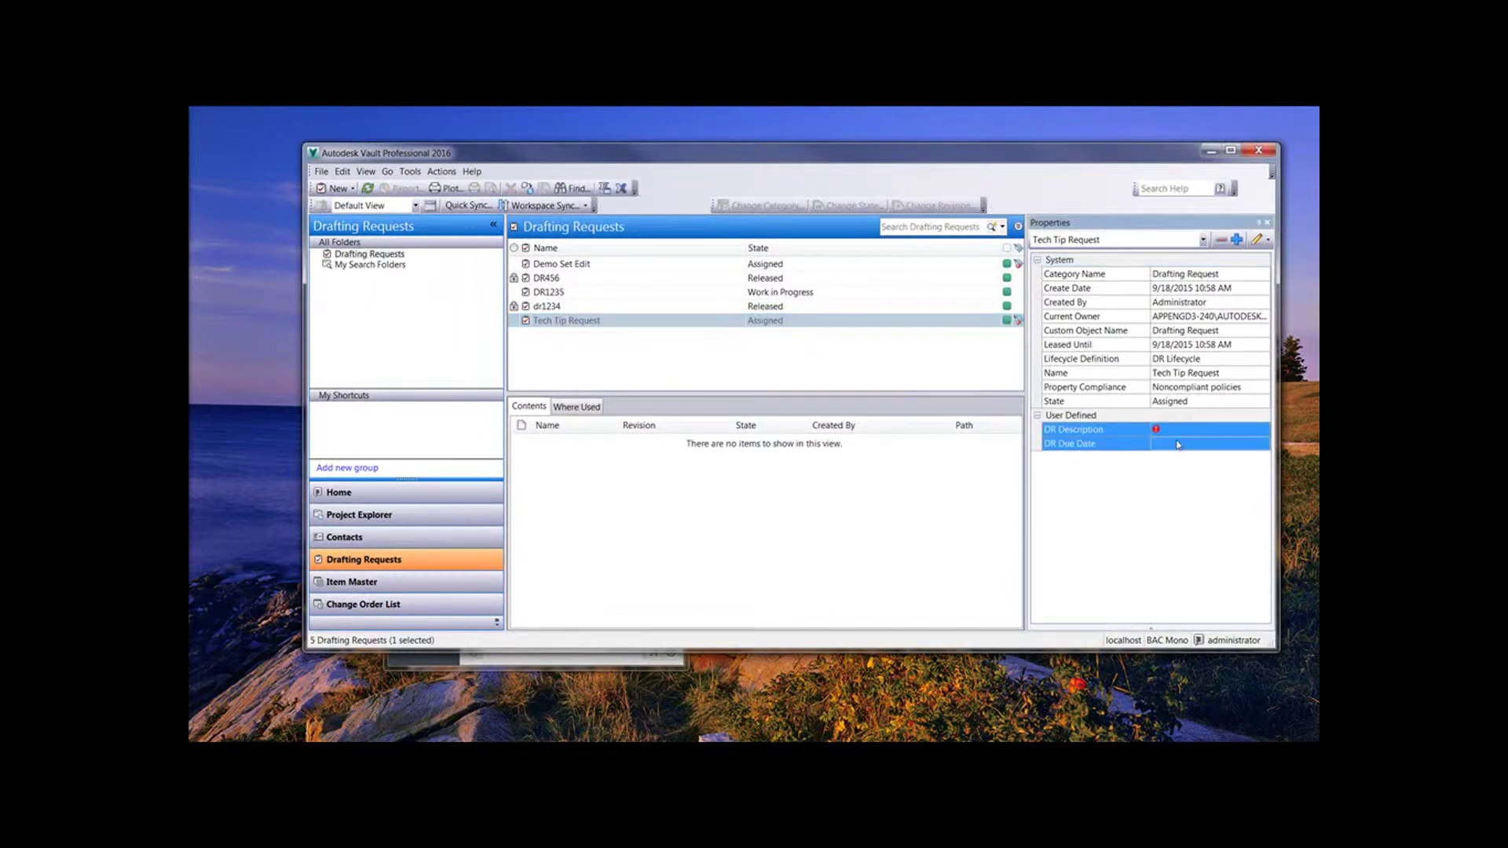
{"action": "left_click", "coordinate": [1263, 242]}
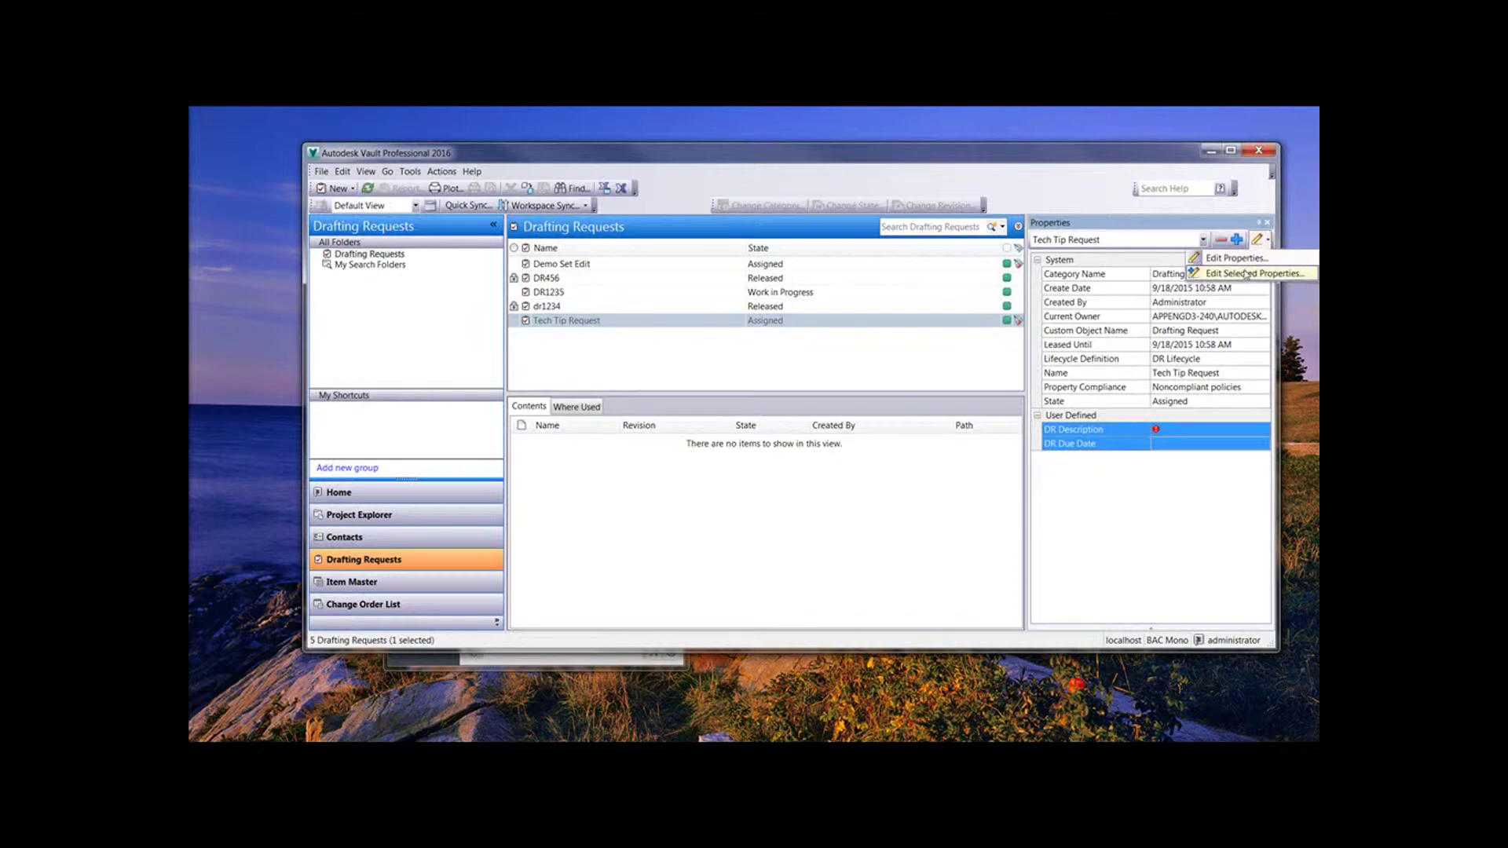
{"action": "left_click", "coordinate": [1254, 273]}
{"action": "left_click", "coordinate": [672, 295]}
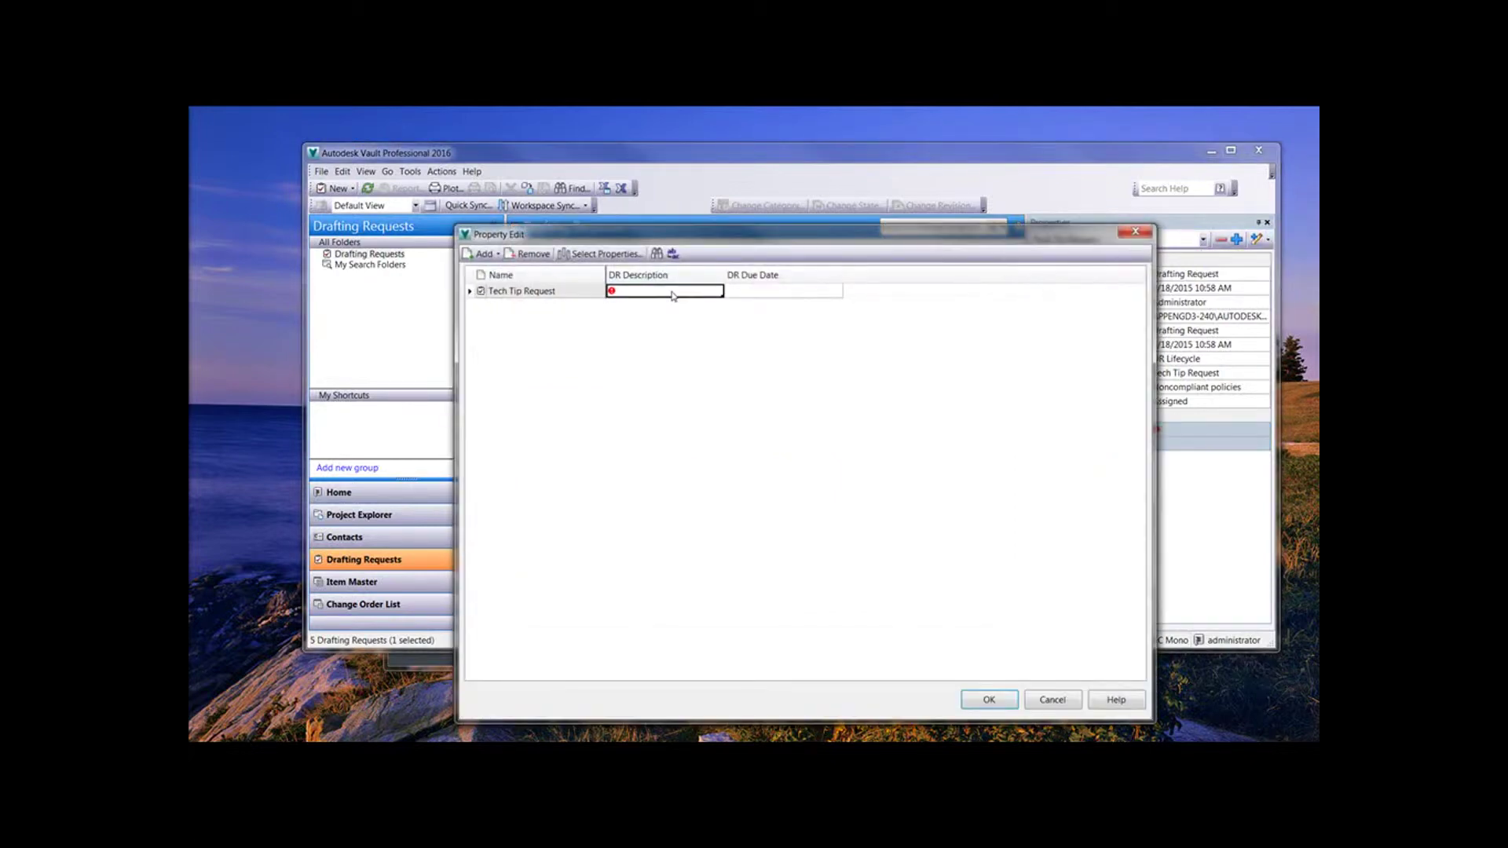
{"action": "type", "text": "For Demo of Tech tip"}
{"action": "key", "text": "Tab"}
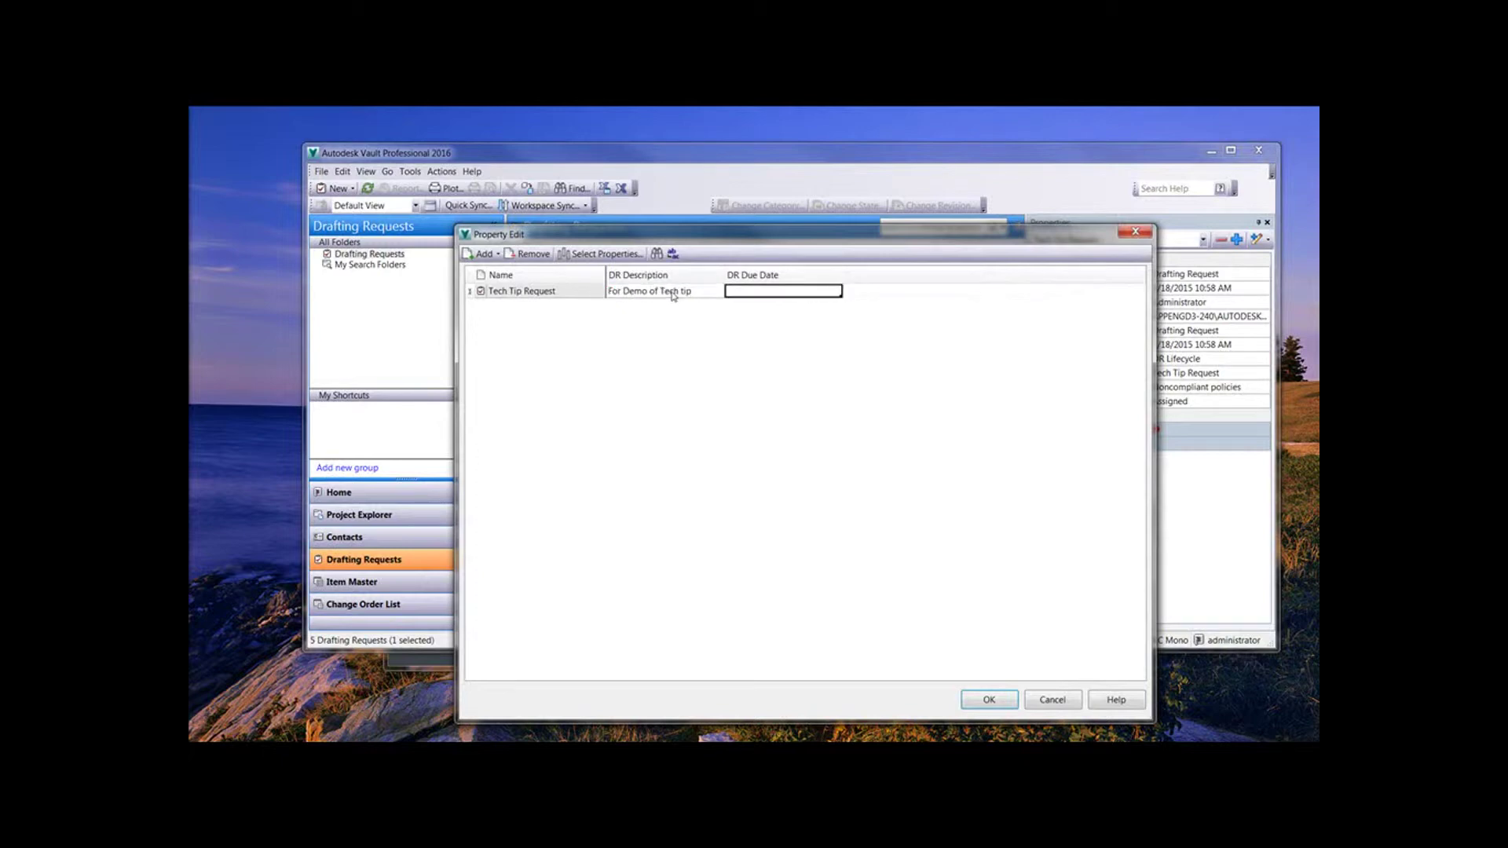
{"action": "type", "text": "9/18/2015"}
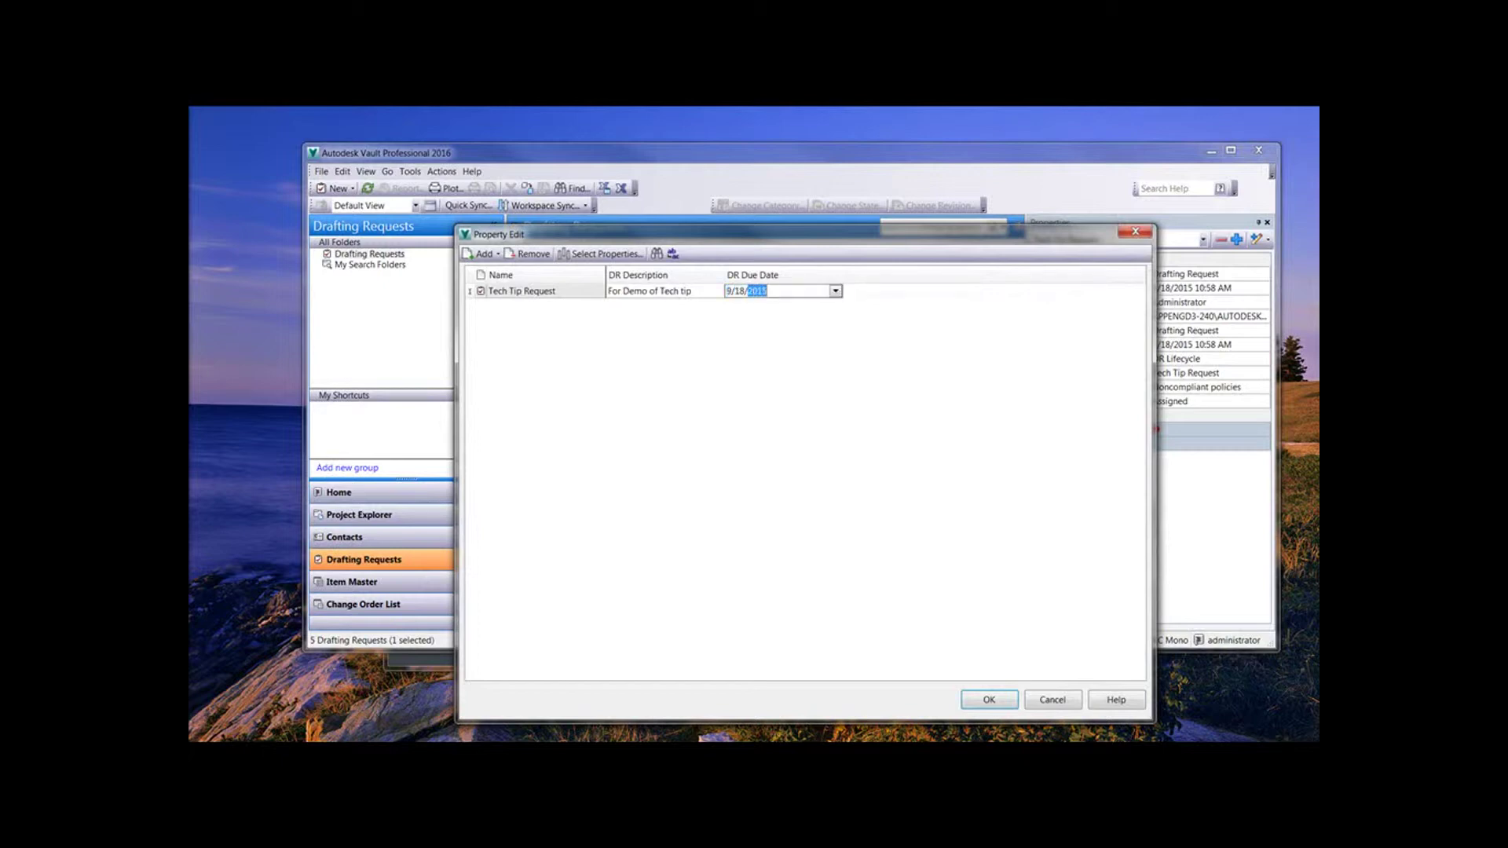
{"action": "left_click", "coordinate": [738, 339]}
{"action": "left_click", "coordinate": [989, 699]}
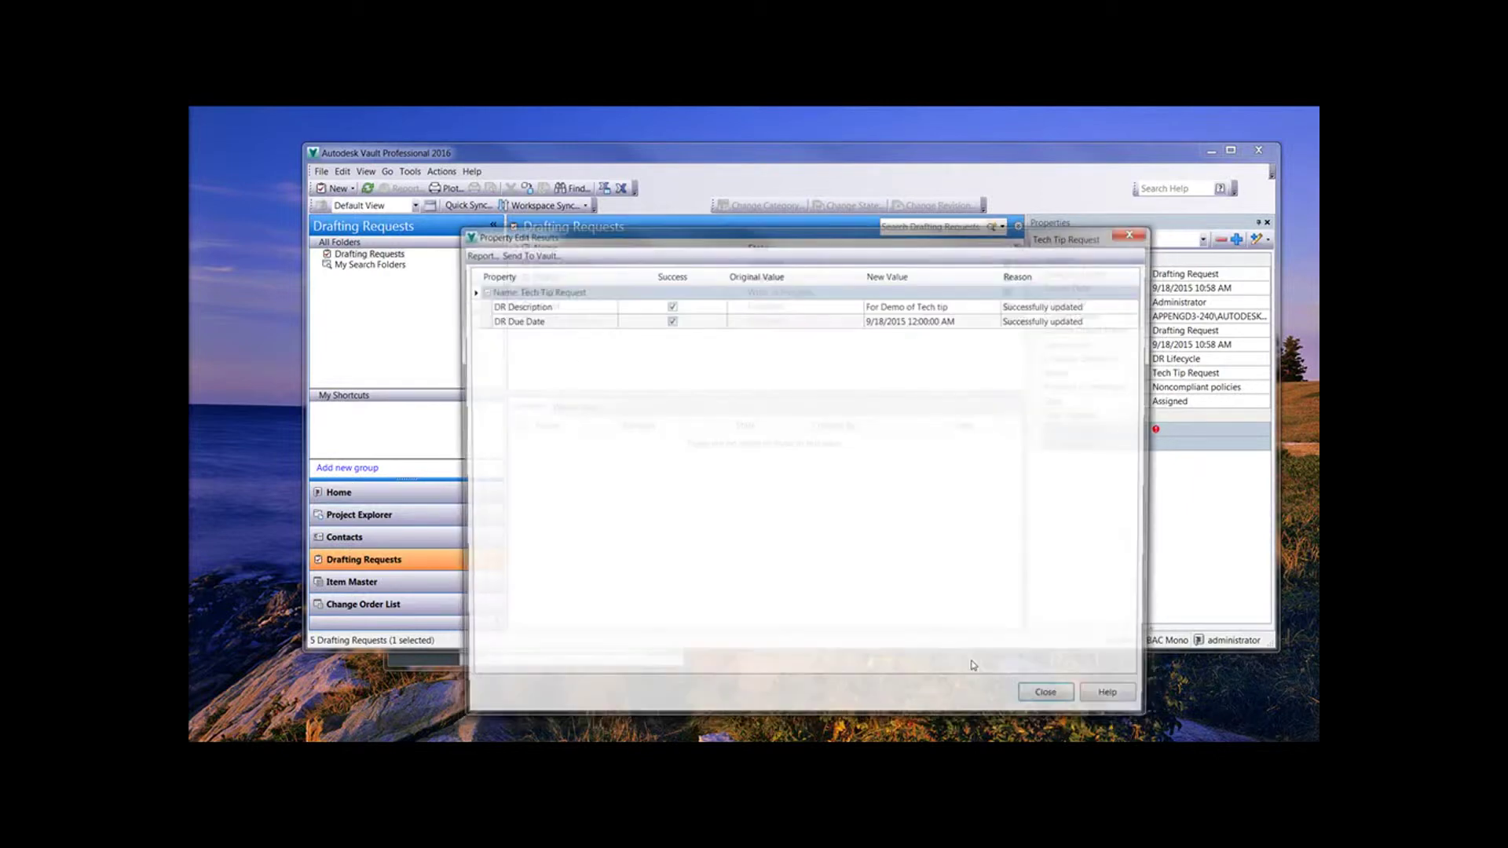
{"action": "left_click", "coordinate": [1053, 700]}
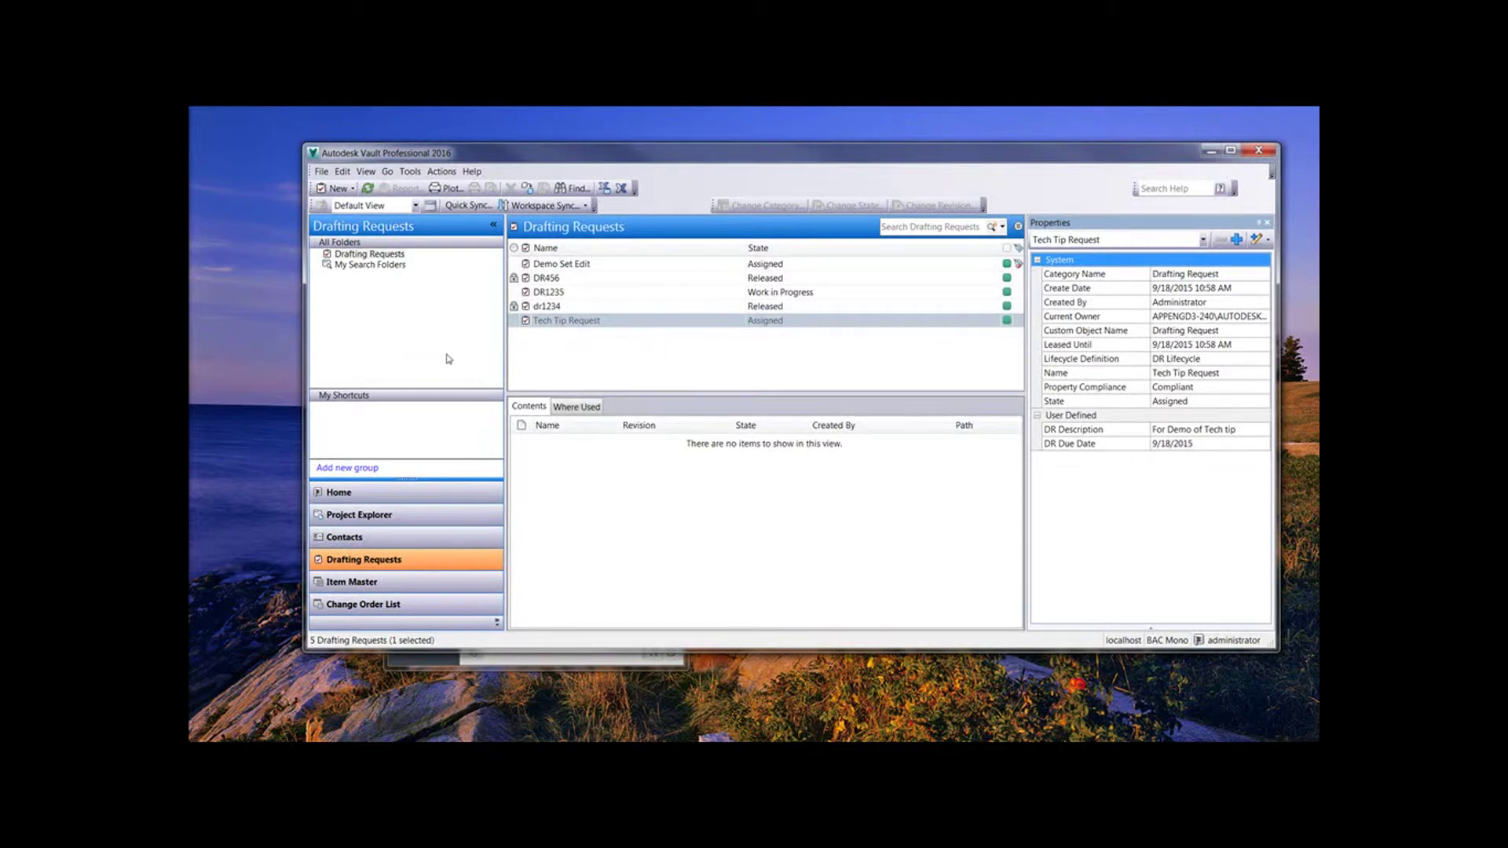
Copy the first contact in the contacts list.
{"action": "left_click", "coordinate": [338, 537]}
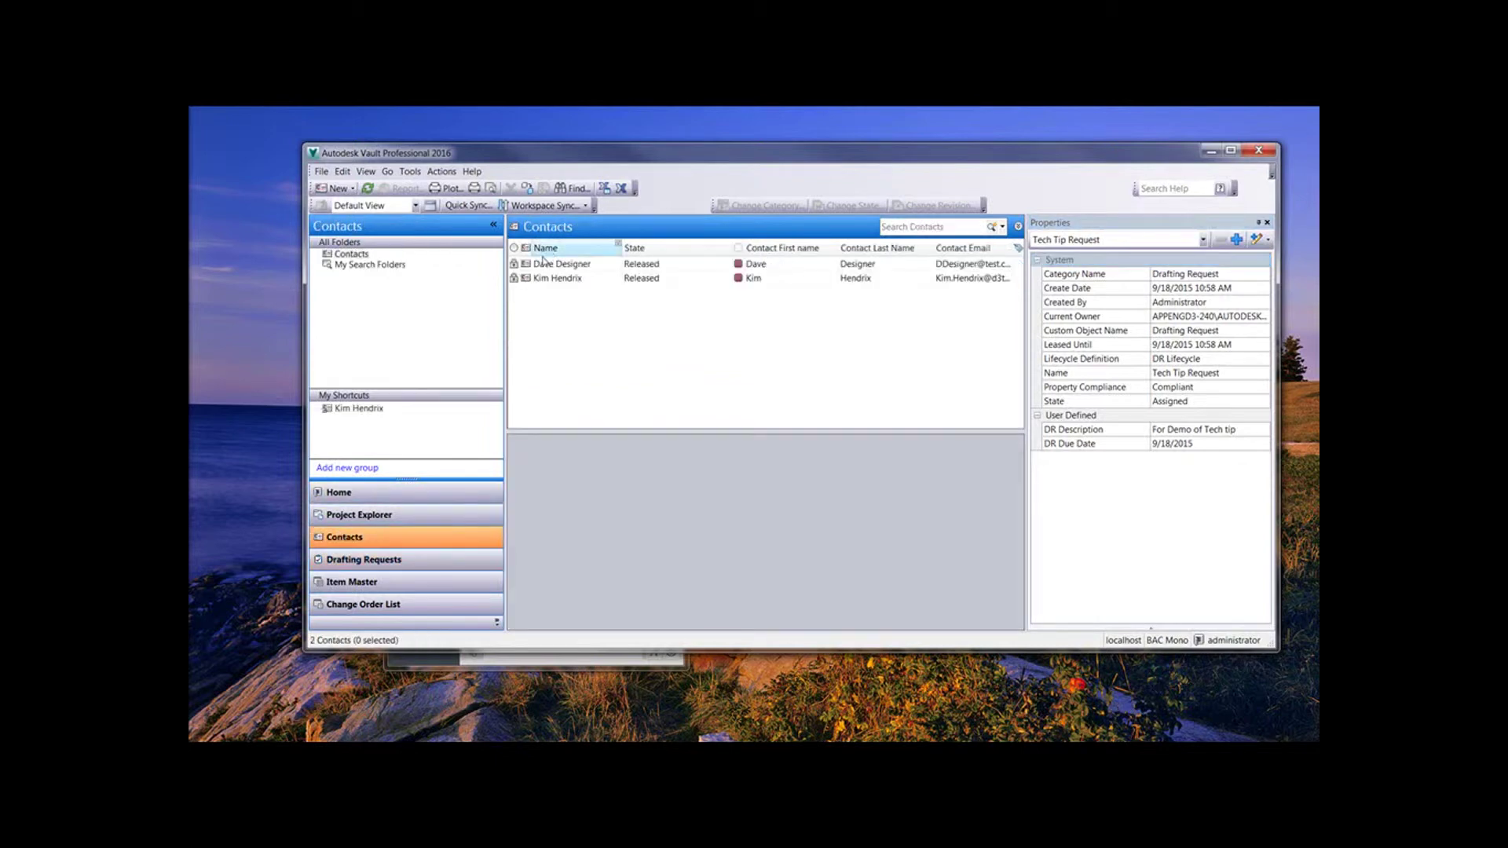
{"action": "left_click", "coordinate": [542, 268]}
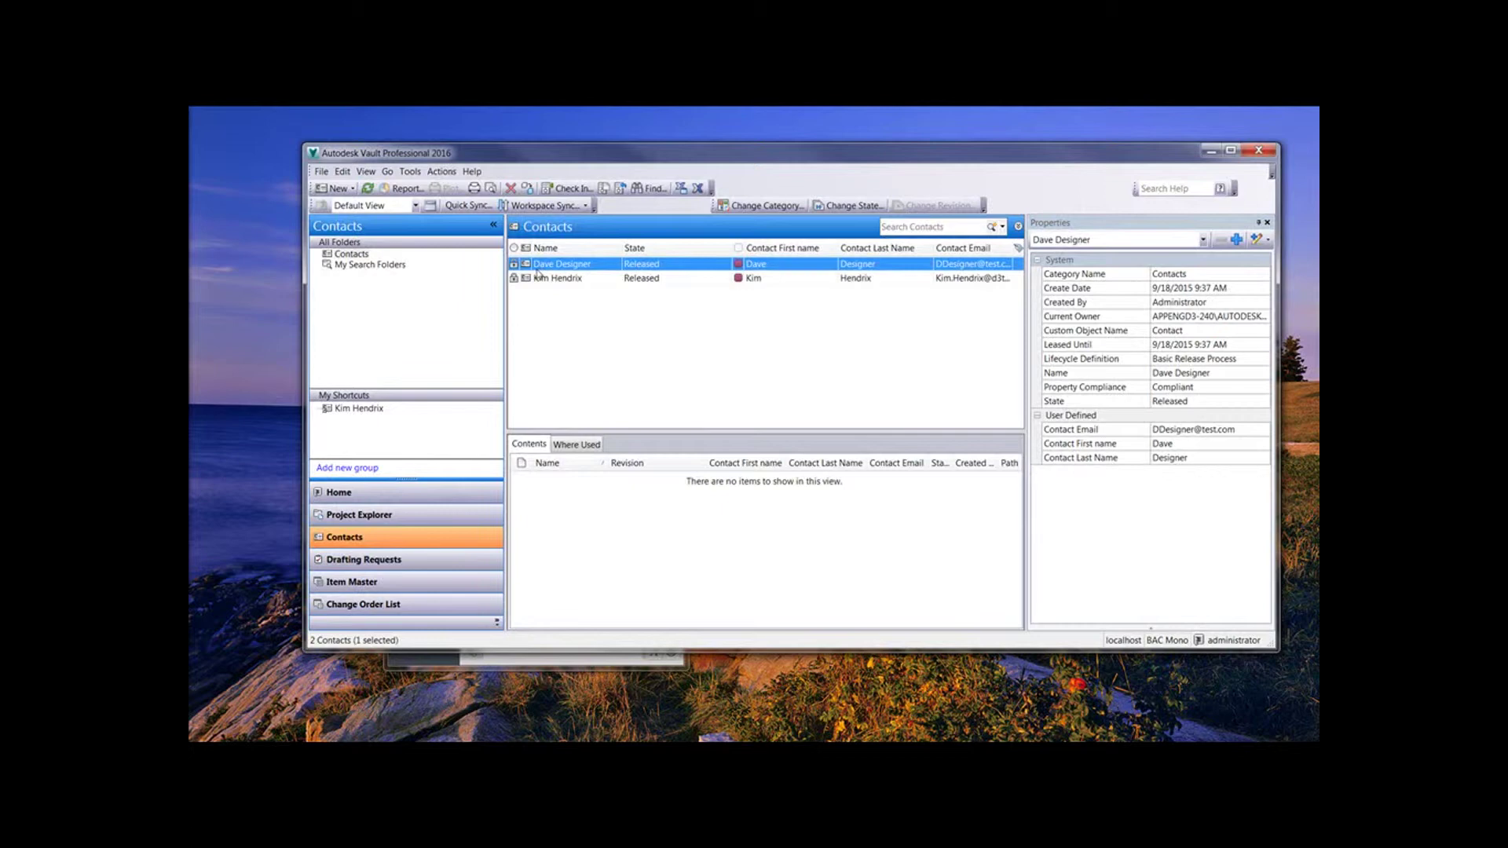
{"action": "left_click", "coordinate": [342, 171]}
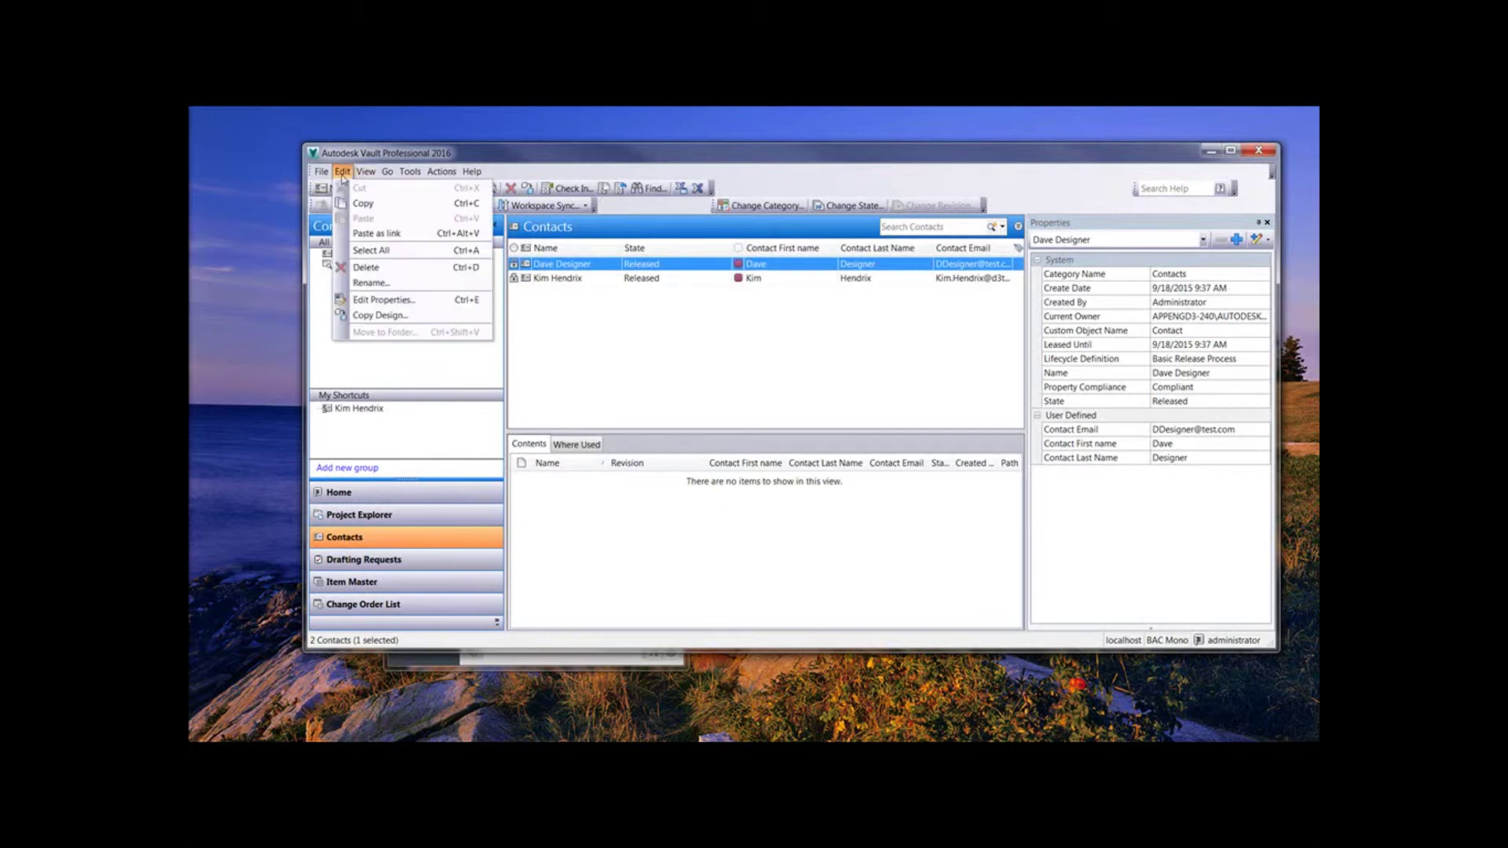
{"action": "left_click", "coordinate": [382, 204]}
Paste the copied contact as a link into the contents of the Tech Tip Request.
{"action": "left_click", "coordinate": [372, 562]}
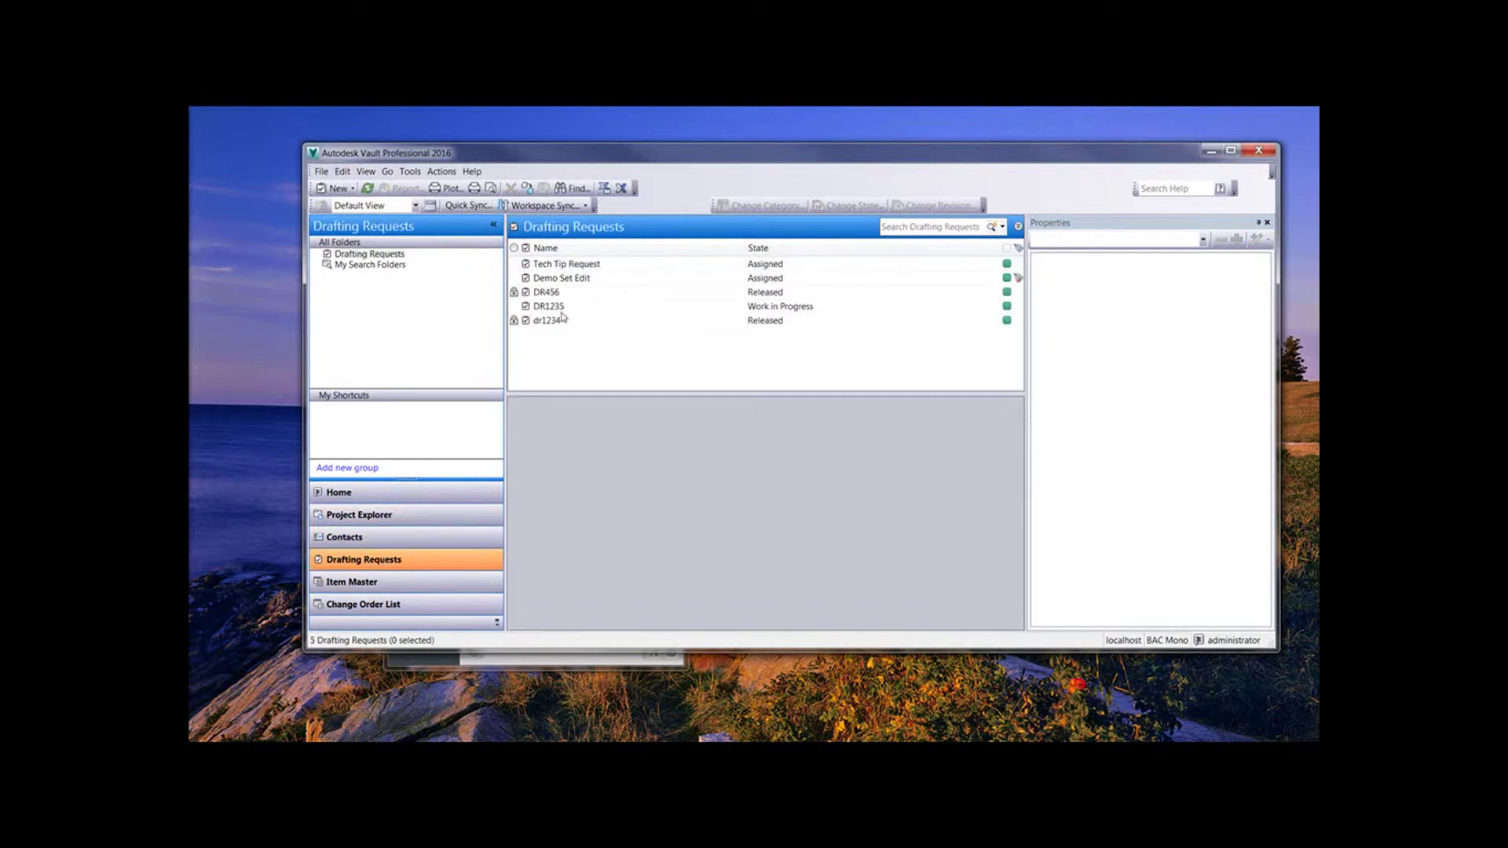
{"action": "left_click", "coordinate": [561, 267]}
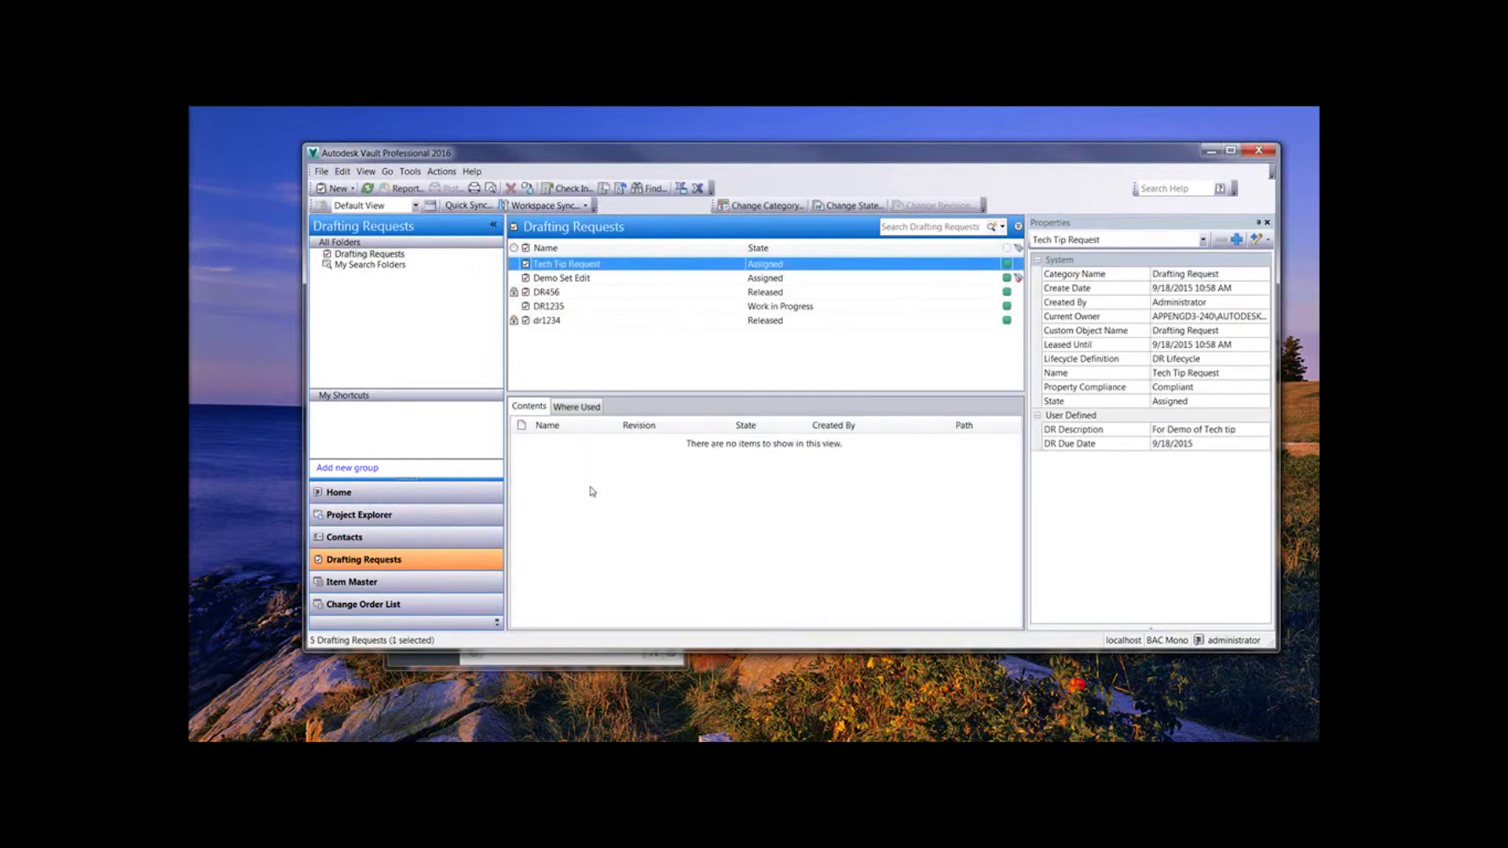
{"action": "right_click", "coordinate": [593, 490]}
{"action": "left_click", "coordinate": [522, 446]}
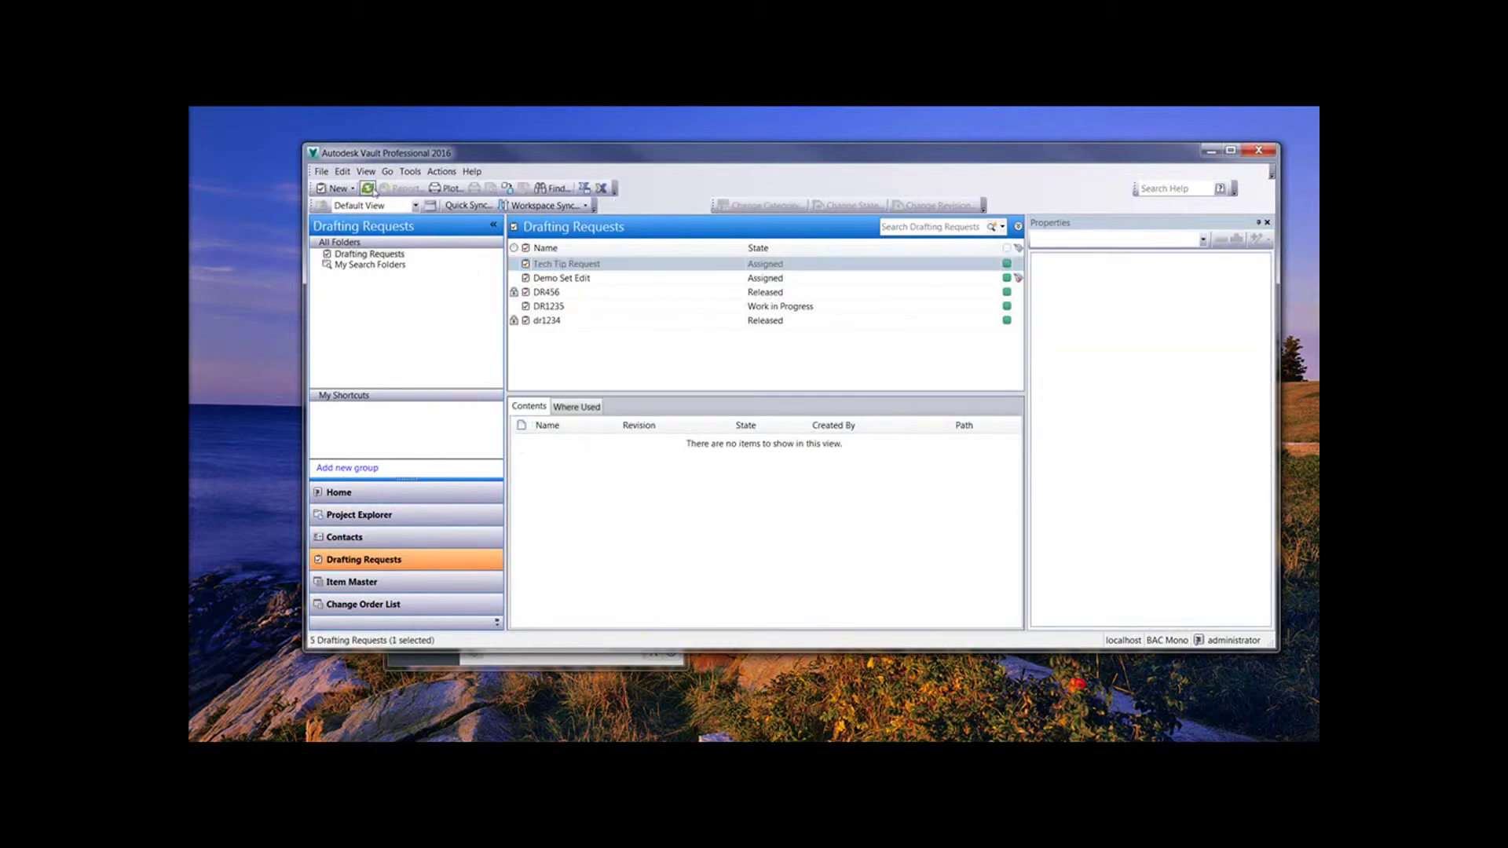
{"action": "left_click", "coordinate": [343, 171]}
{"action": "left_click", "coordinate": [368, 235]}
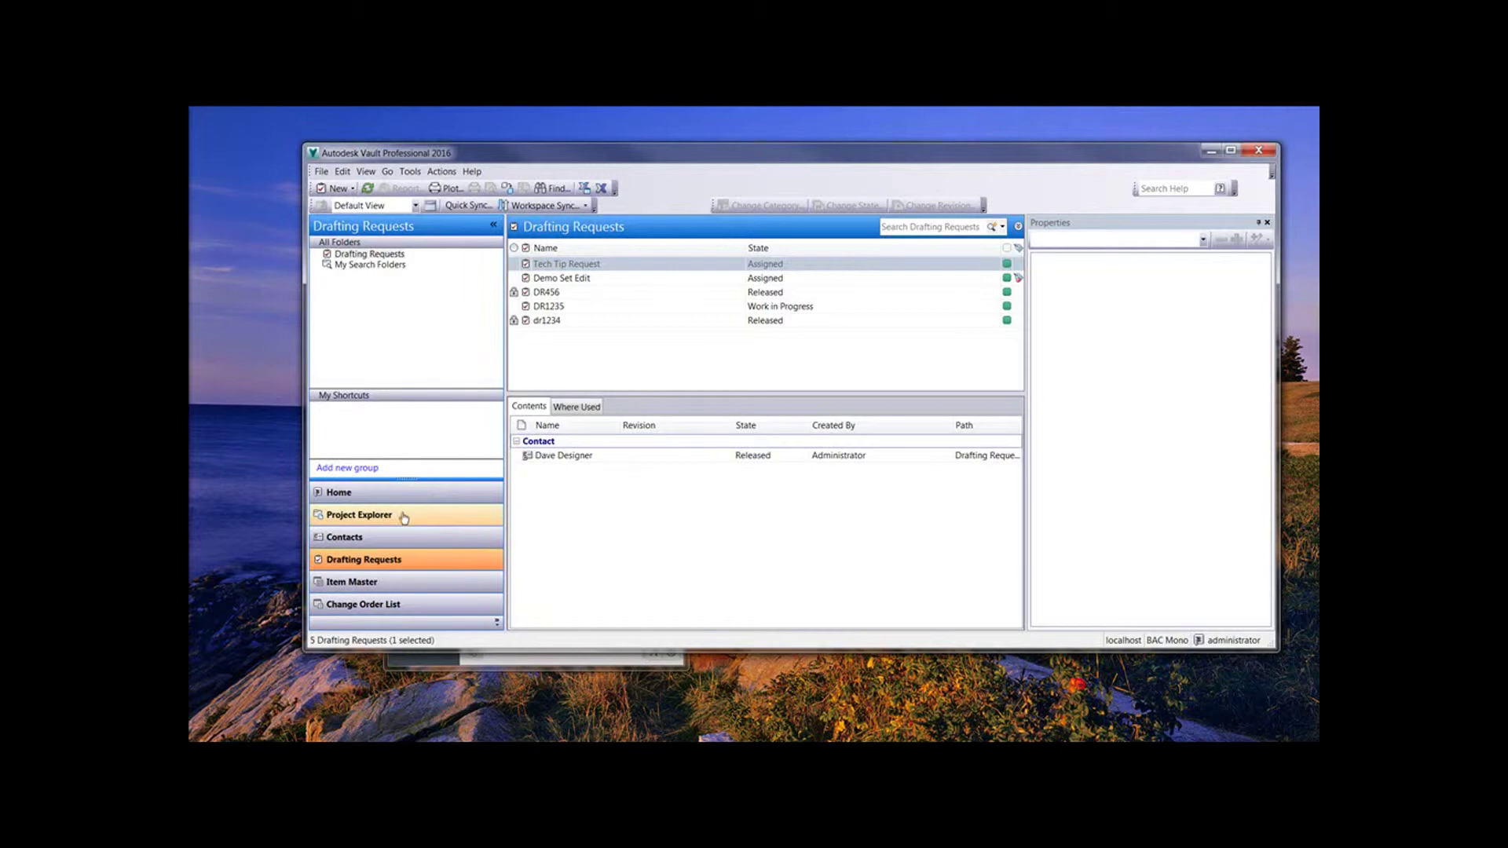
Copy the pipe box.iam assembly file from the DemoSet folder in the Project Explorer.
{"action": "left_click", "coordinate": [353, 514]}
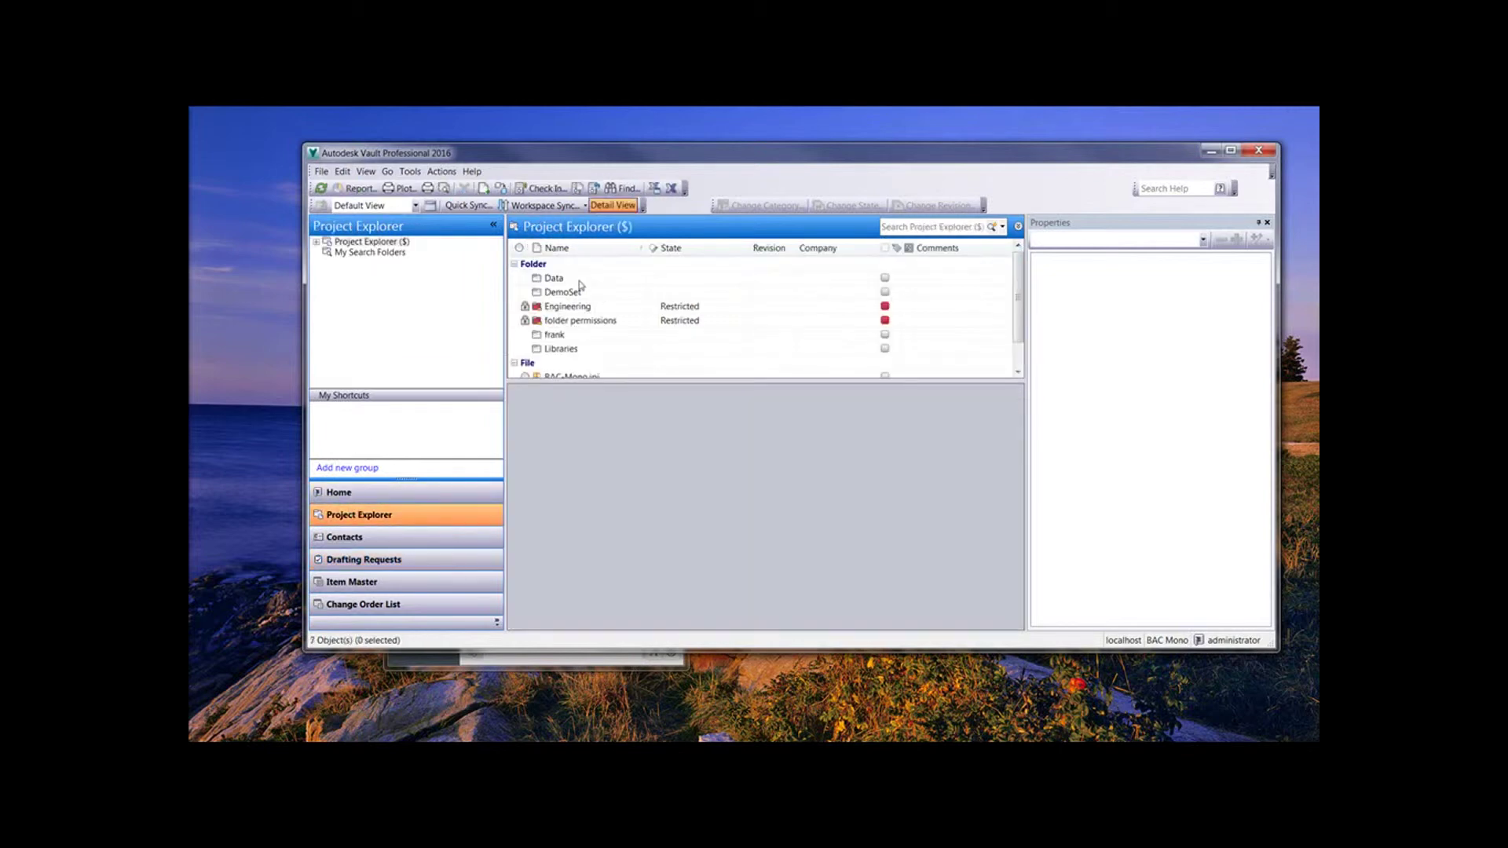
{"action": "left_click", "coordinate": [569, 349]}
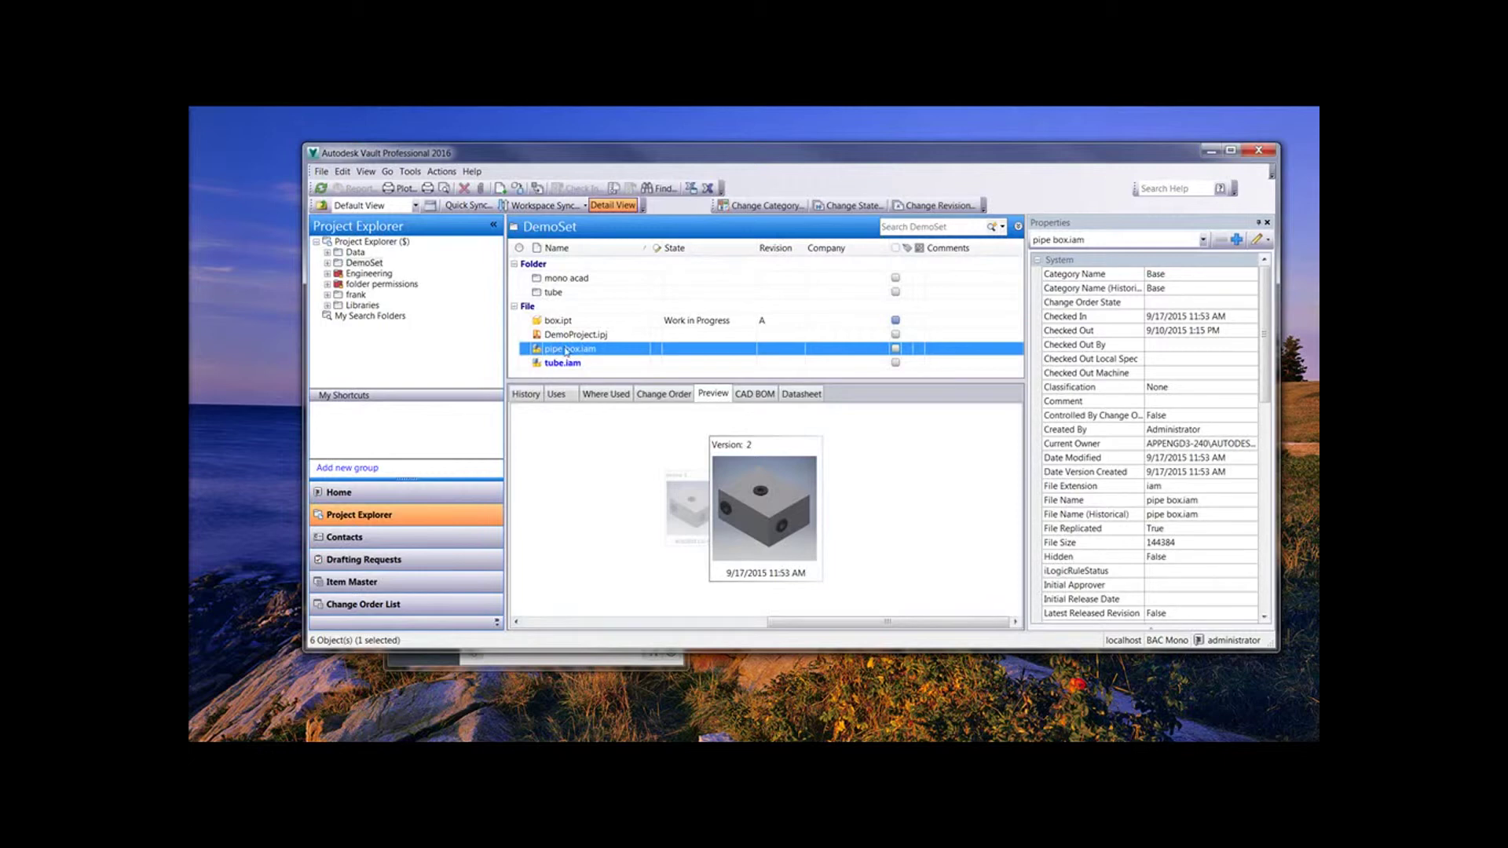
{"action": "left_click", "coordinate": [346, 173]}
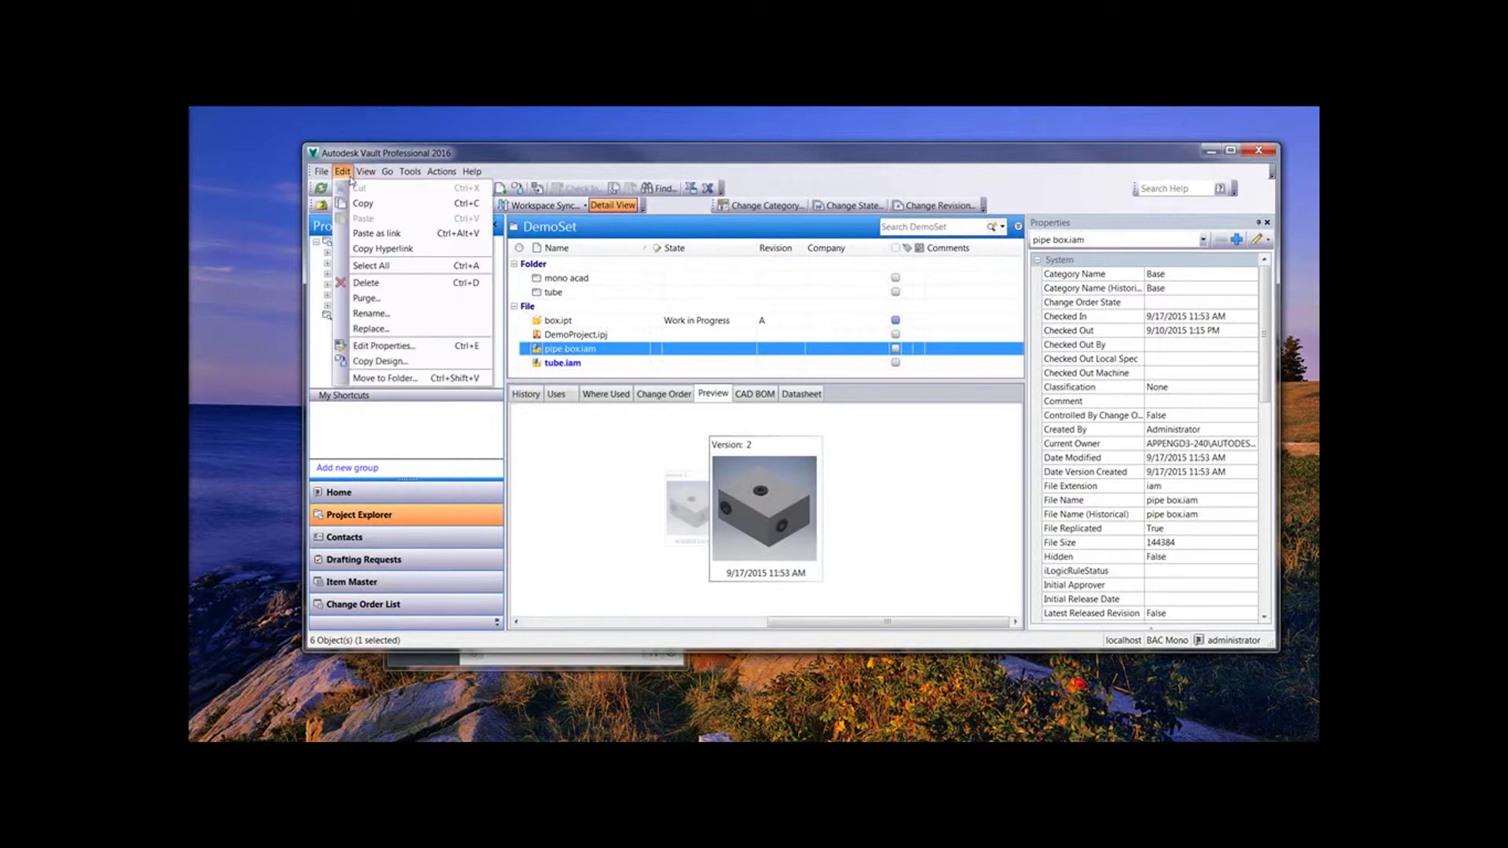
{"action": "key", "text": "Escape"}
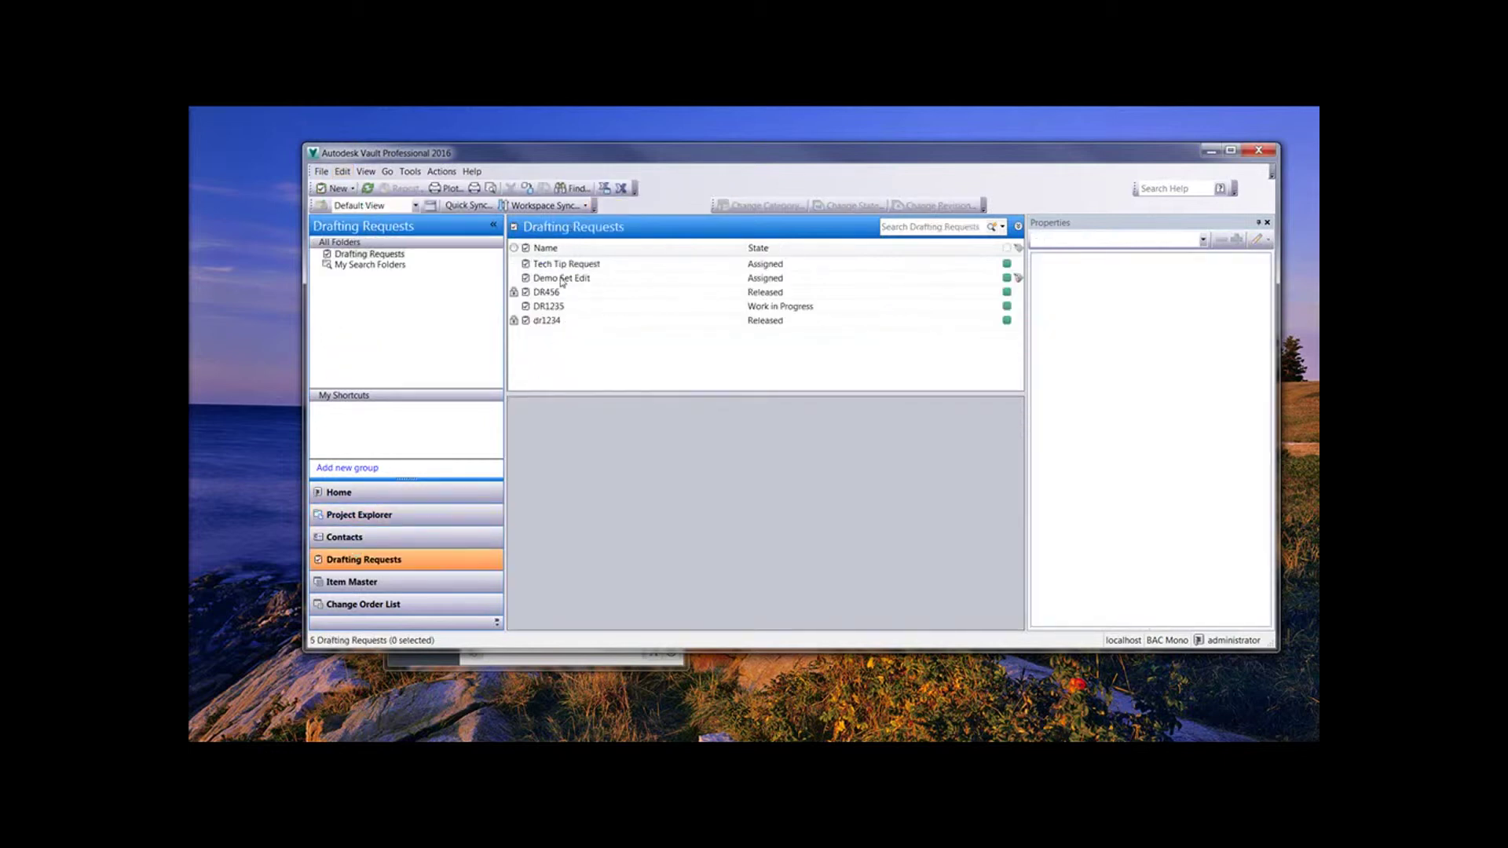
Paste the copied pipe box.iam file as a link into the Tech Tip Request in Drafting Requests.
{"action": "left_click", "coordinate": [562, 265]}
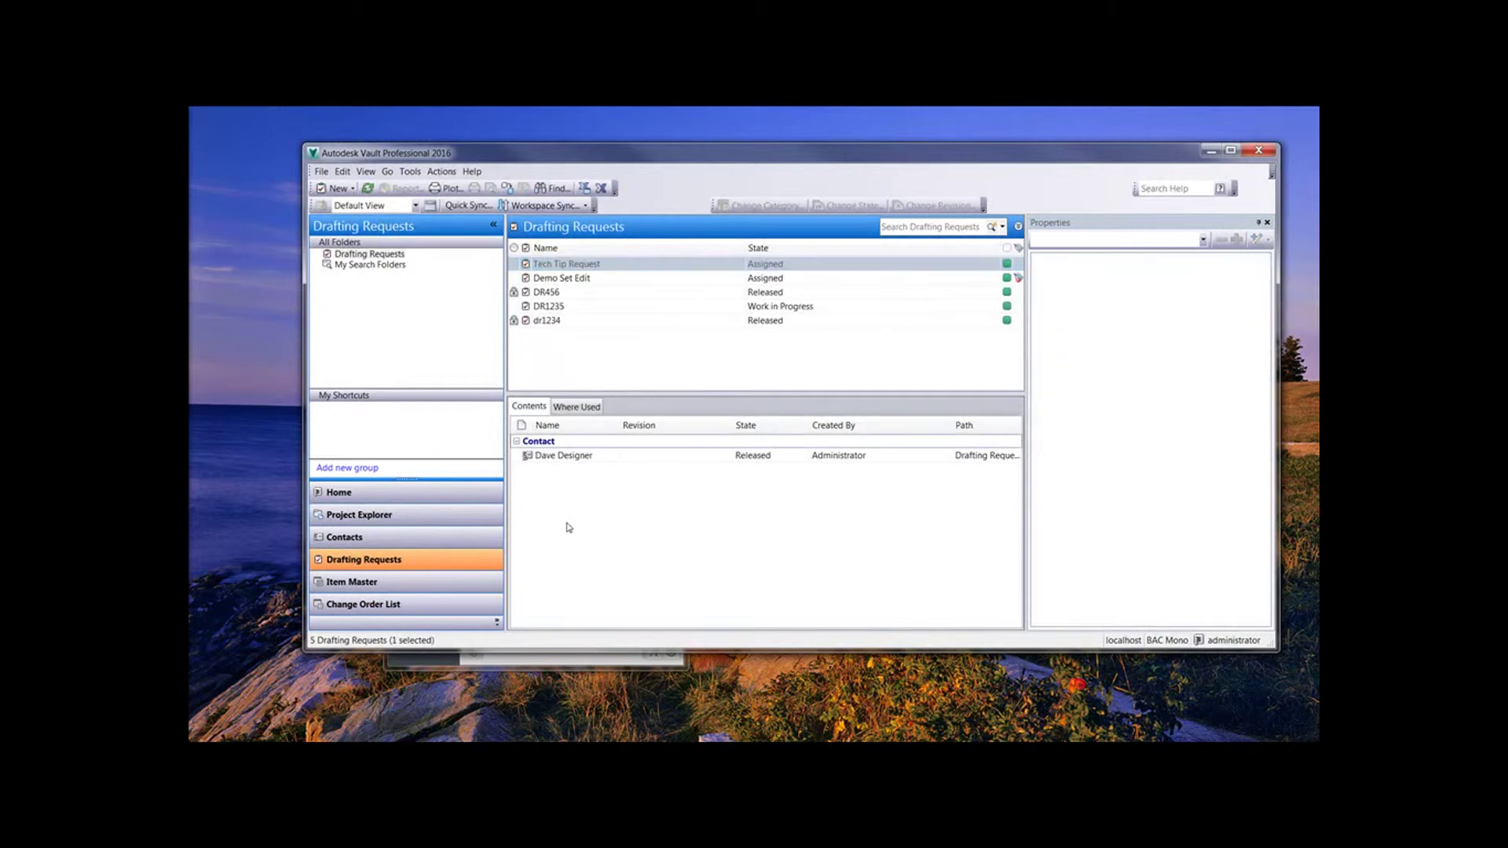
{"action": "left_click", "coordinate": [343, 172]}
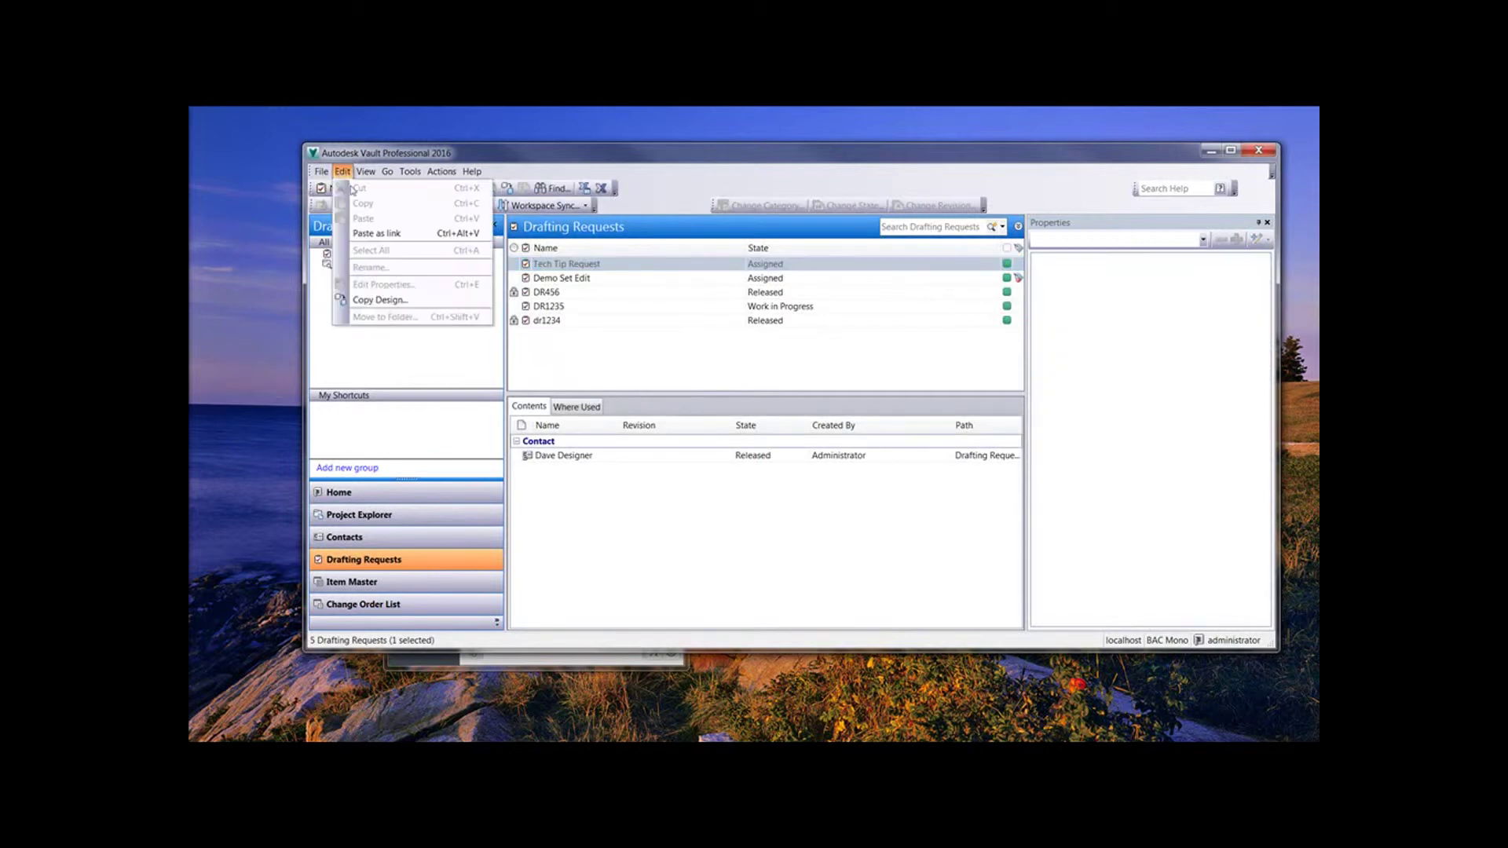
{"action": "left_click", "coordinate": [355, 232]}
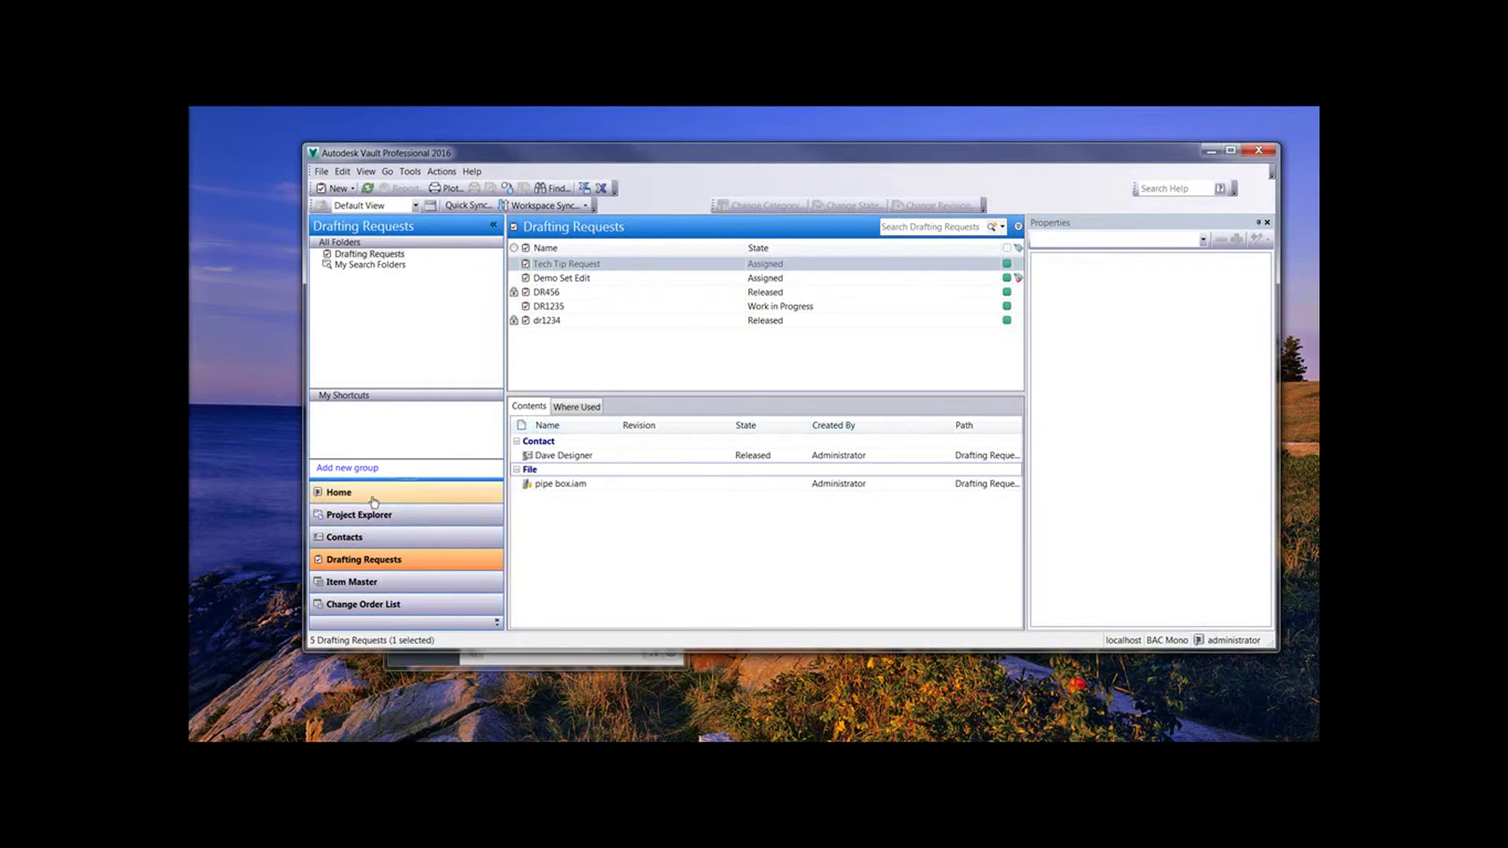
Examine where the first contact in the contacts list is used, expanding its tree down to the individual drafting requests.
{"action": "left_click", "coordinate": [344, 537]}
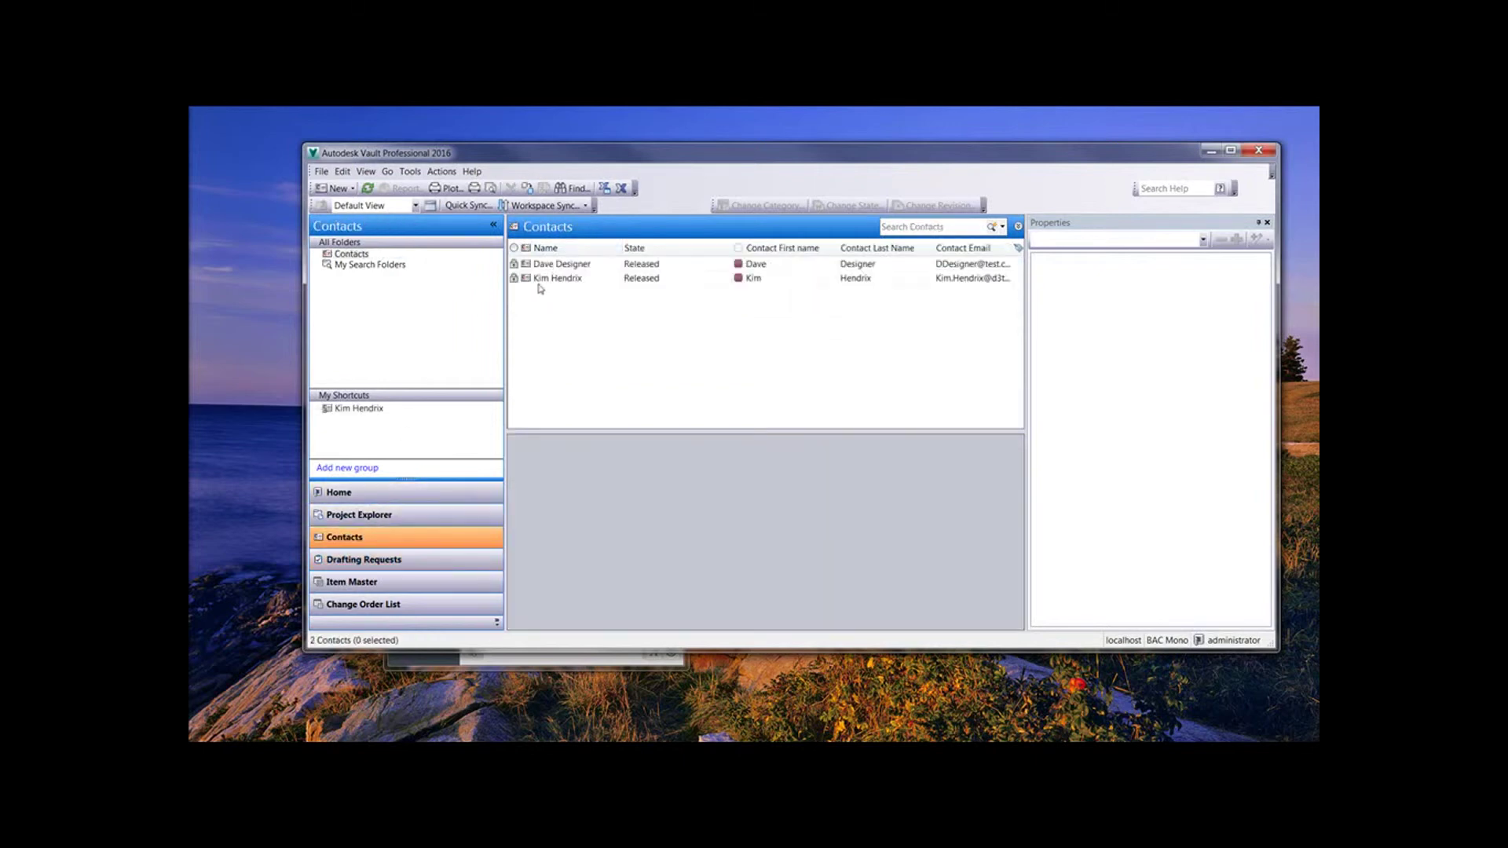
{"action": "left_click", "coordinate": [560, 268]}
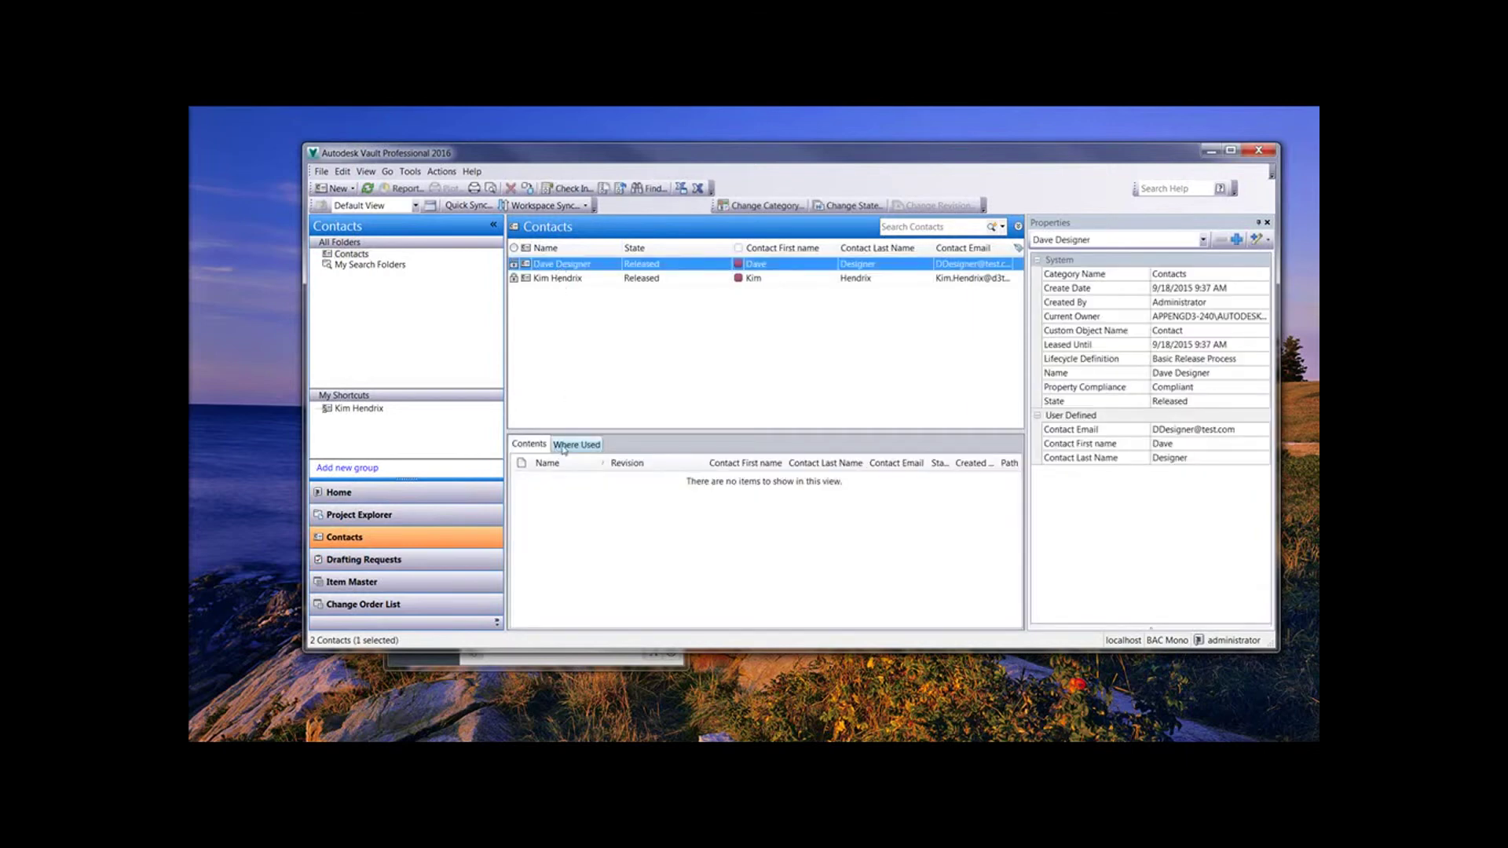
{"action": "left_click", "coordinate": [562, 447]}
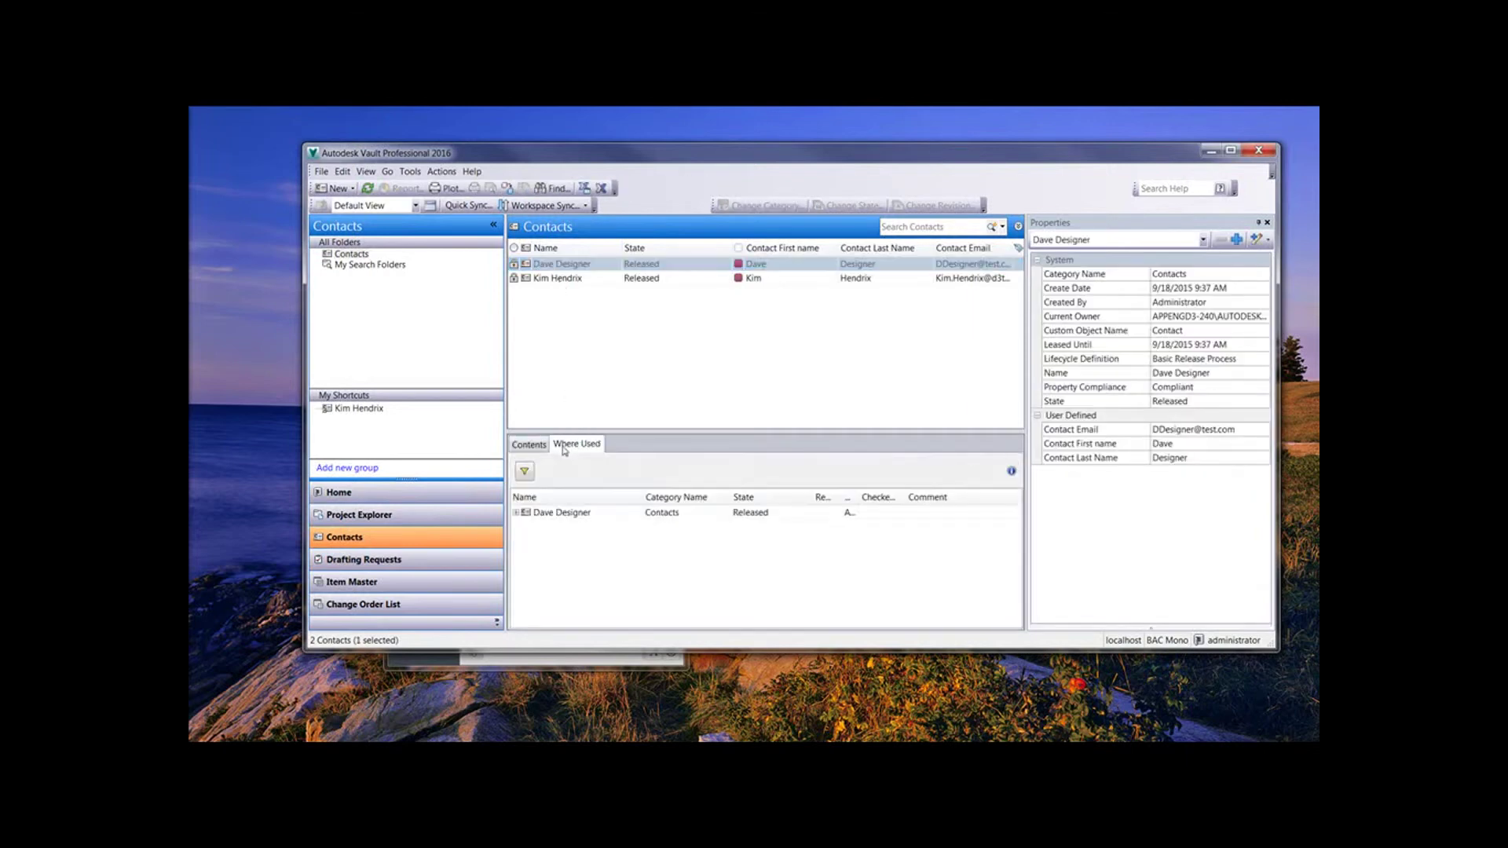
{"action": "left_click", "coordinate": [516, 512]}
{"action": "left_click", "coordinate": [527, 525]}
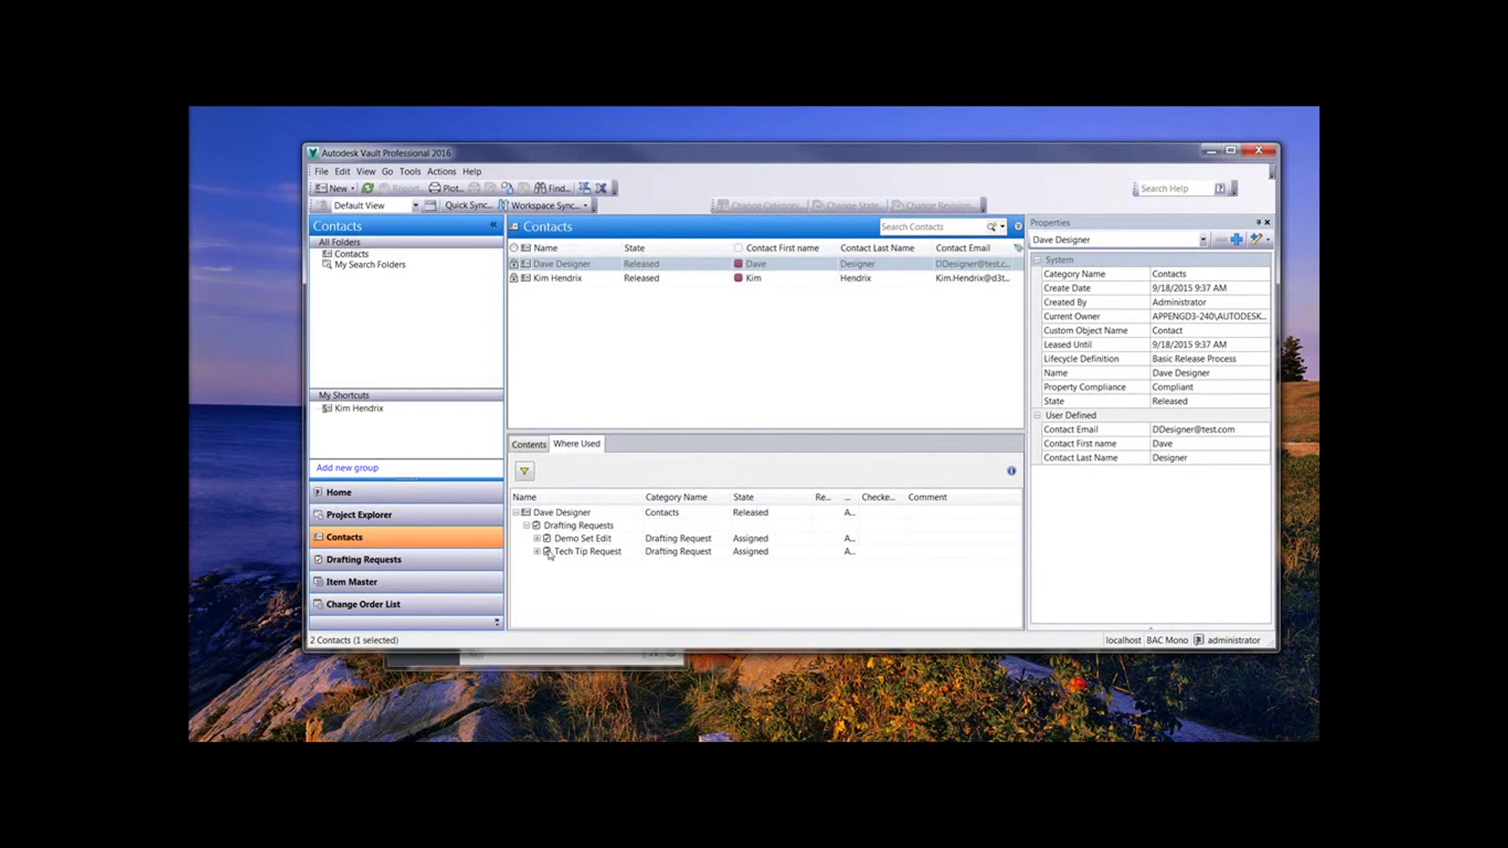
{"action": "left_click", "coordinate": [550, 553]}
Go to the Demo Set Edit drafting request from the contact's where-used results, and select the Tech Tip Request in the list.
{"action": "left_click", "coordinate": [585, 541]}
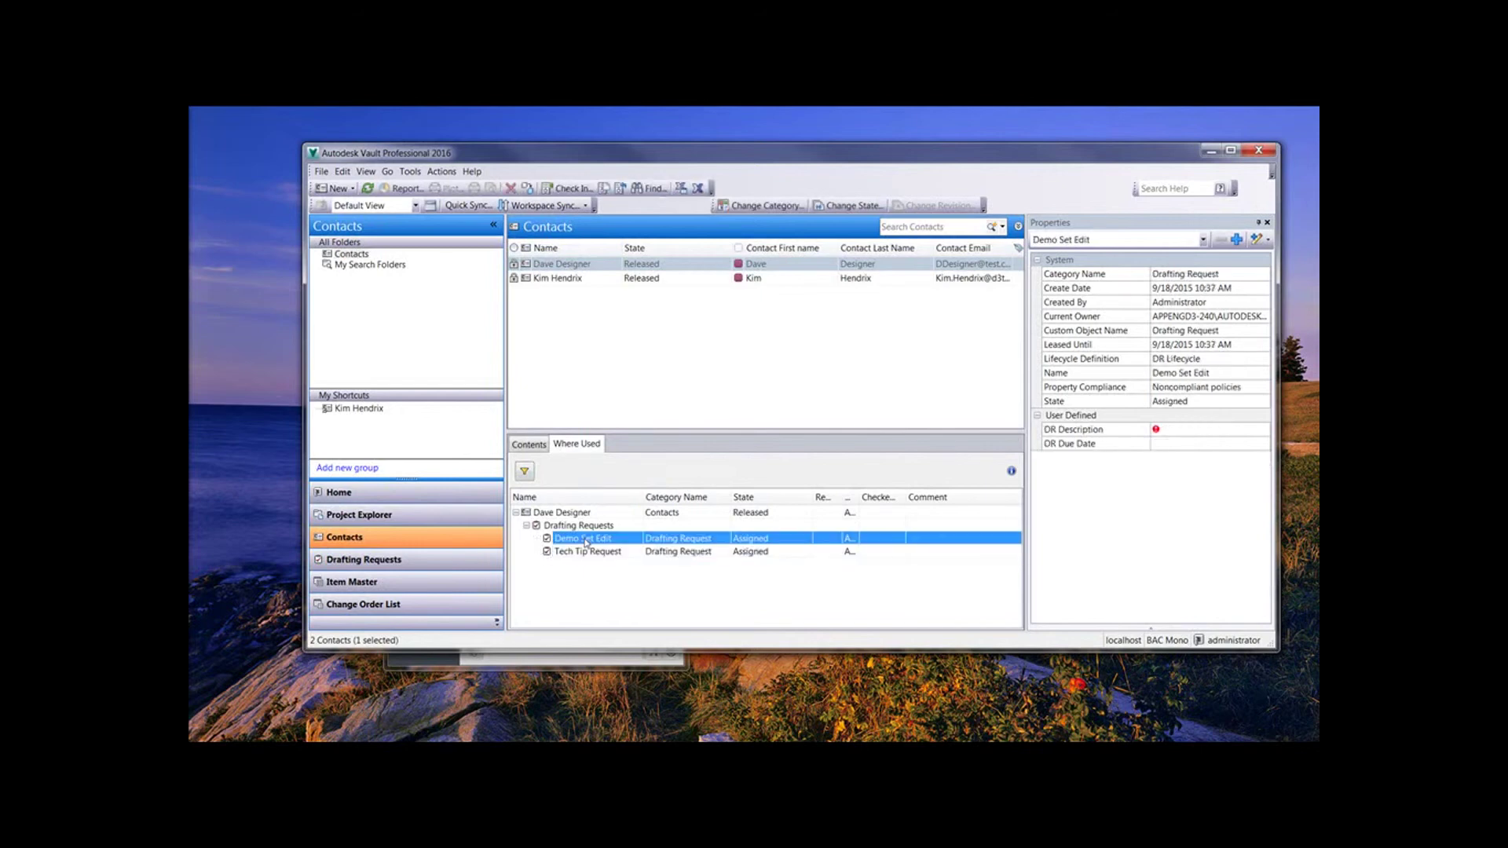
{"action": "right_click", "coordinate": [585, 542]}
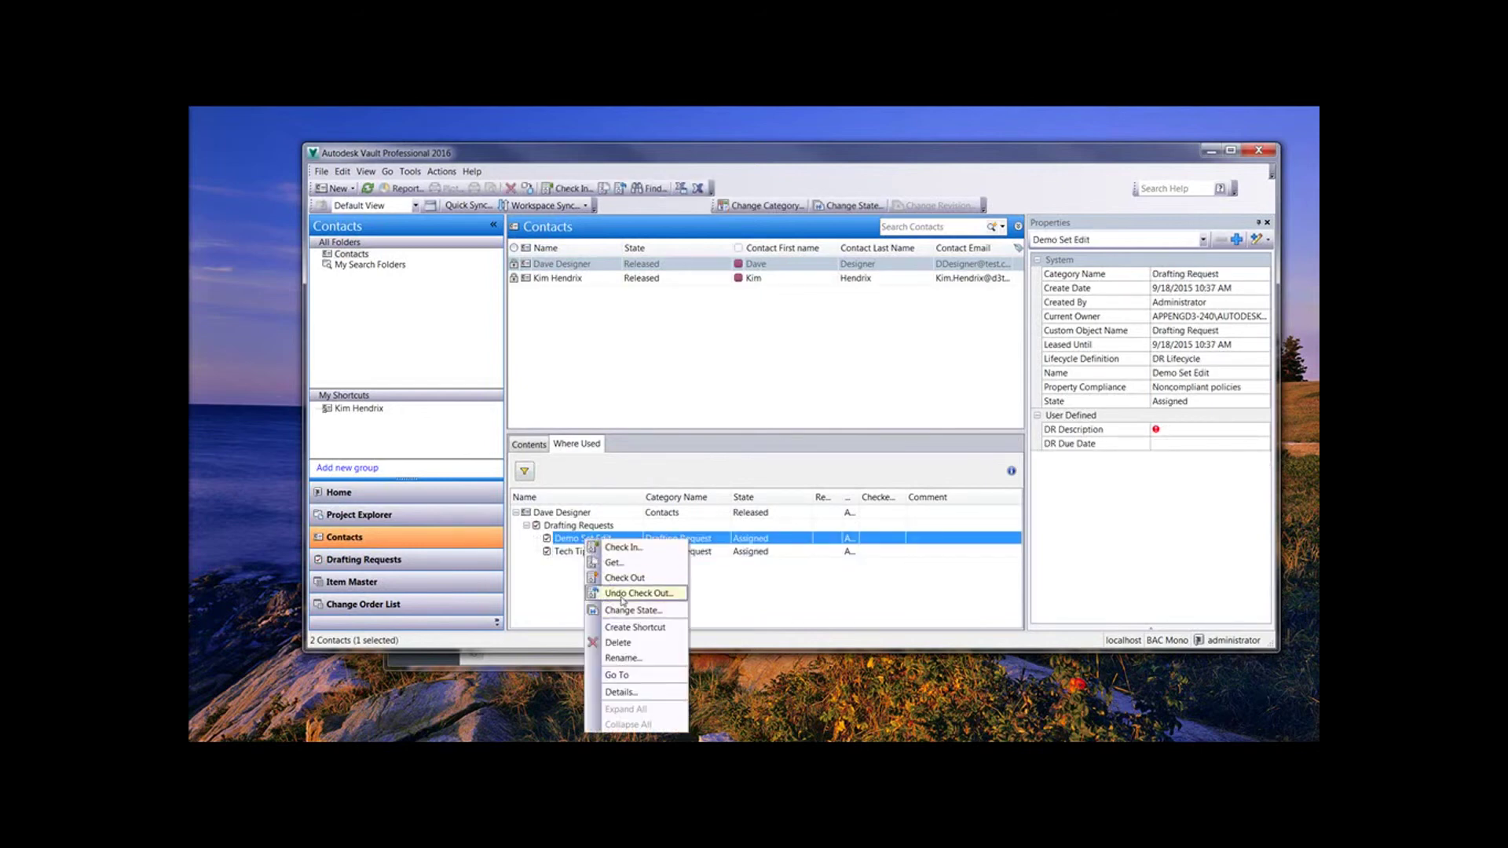
{"action": "left_click", "coordinate": [618, 675]}
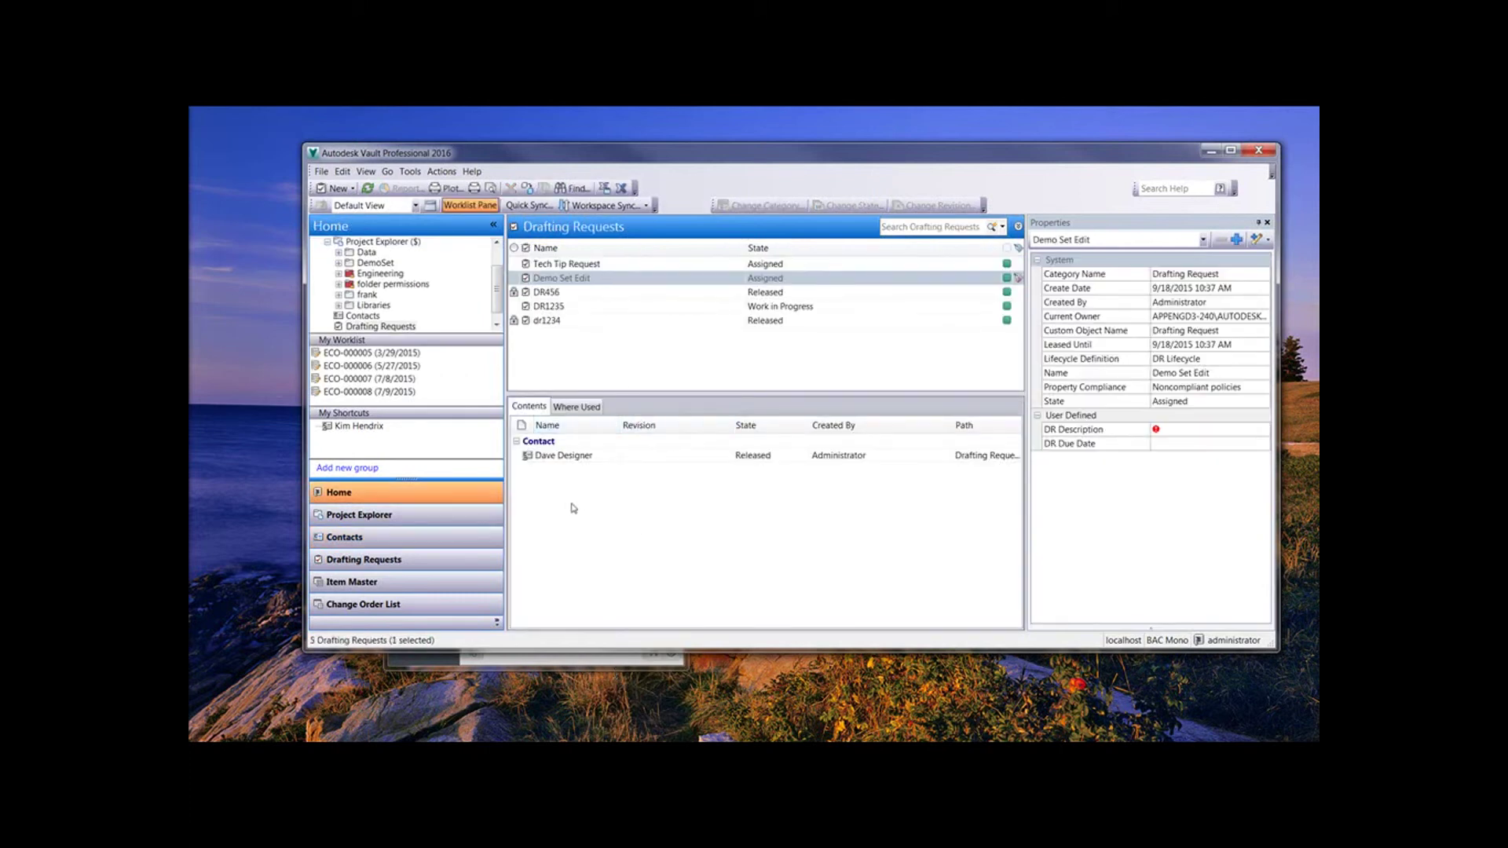
{"action": "left_click", "coordinate": [570, 267]}
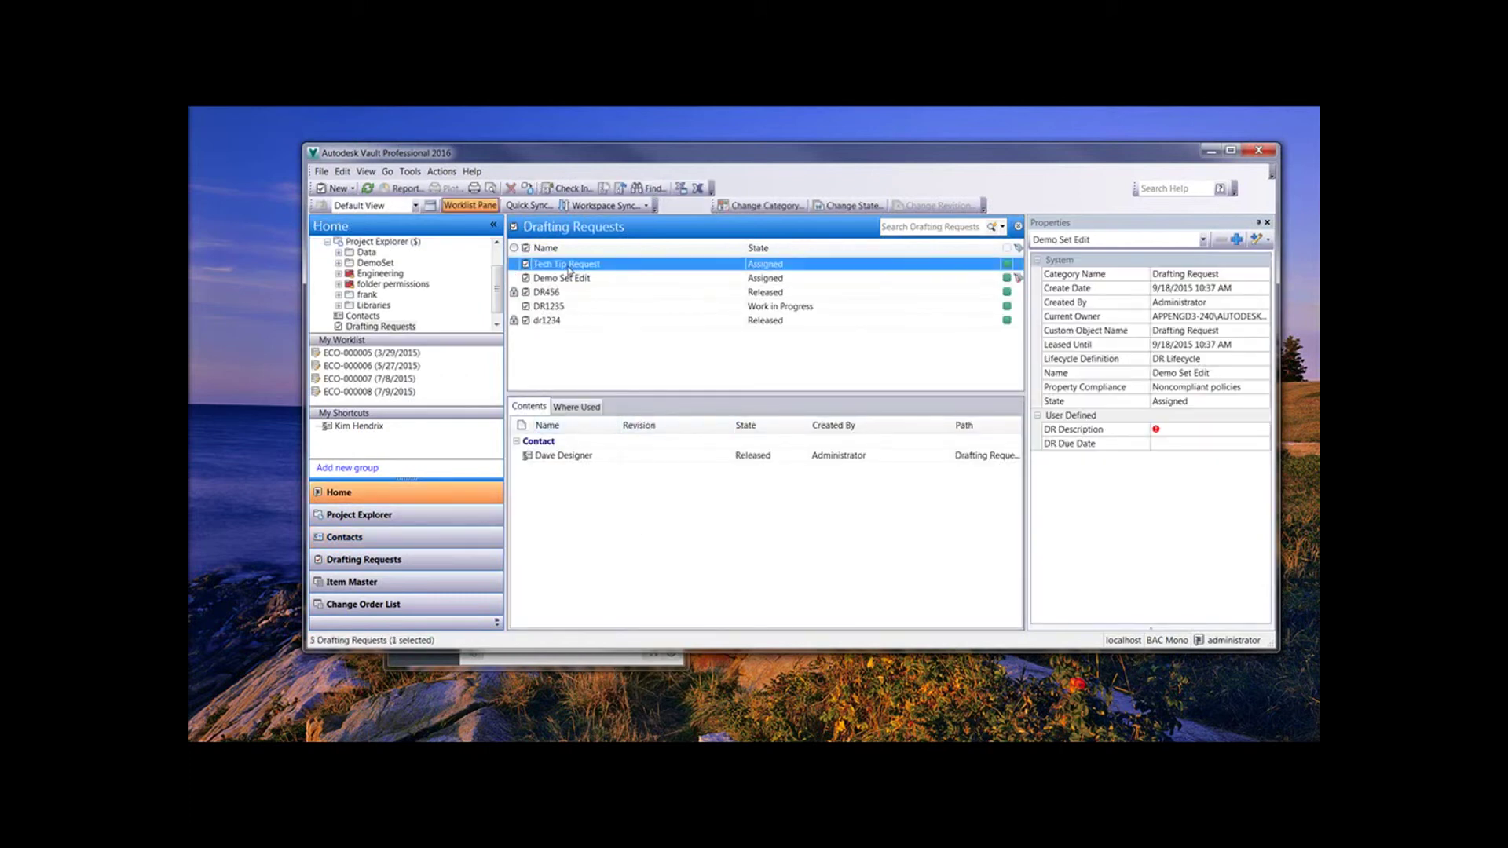